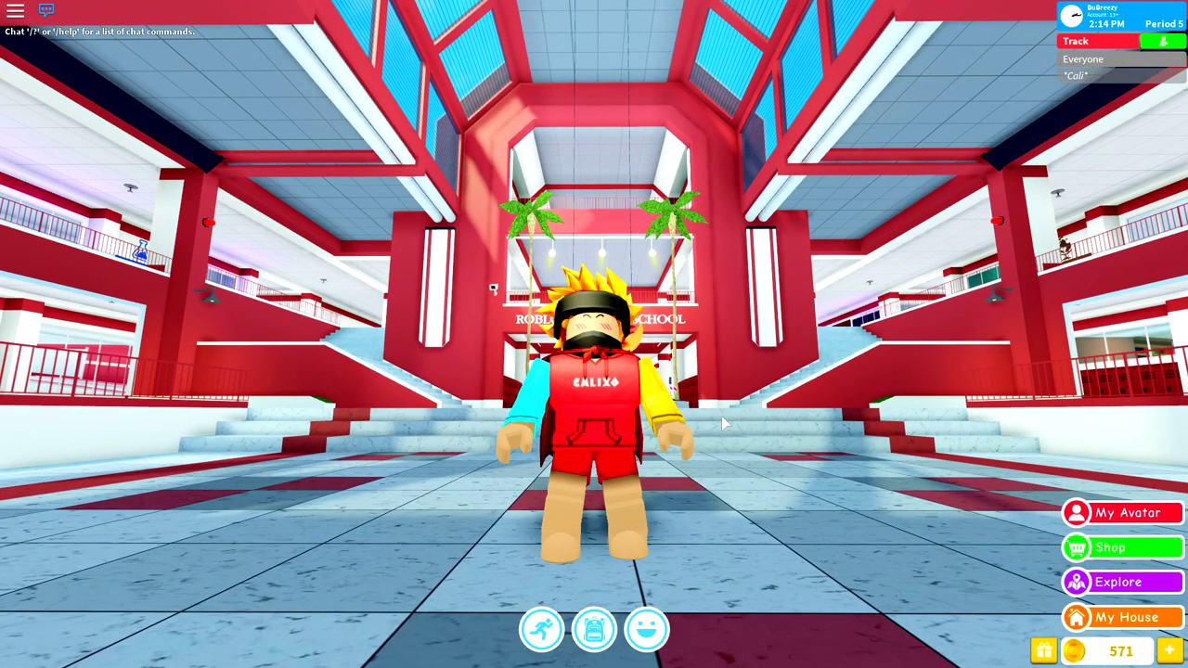
- Walk the character across the school lobby and down the stairs
scroll(721, 422, up, 3)
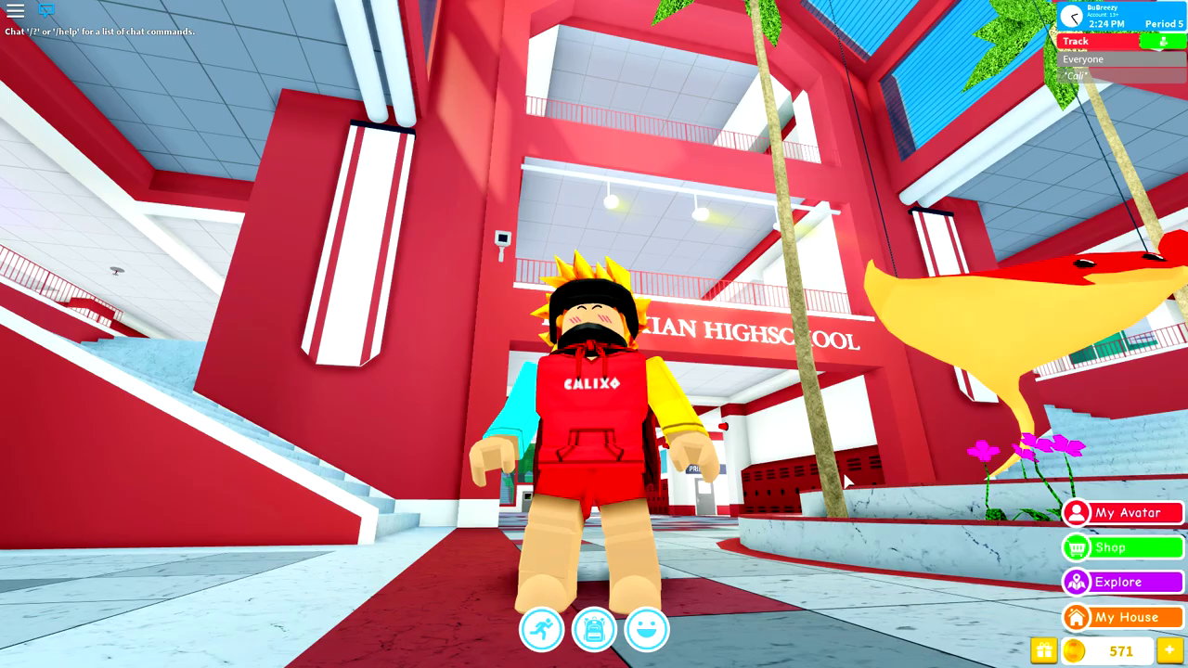
key(s)
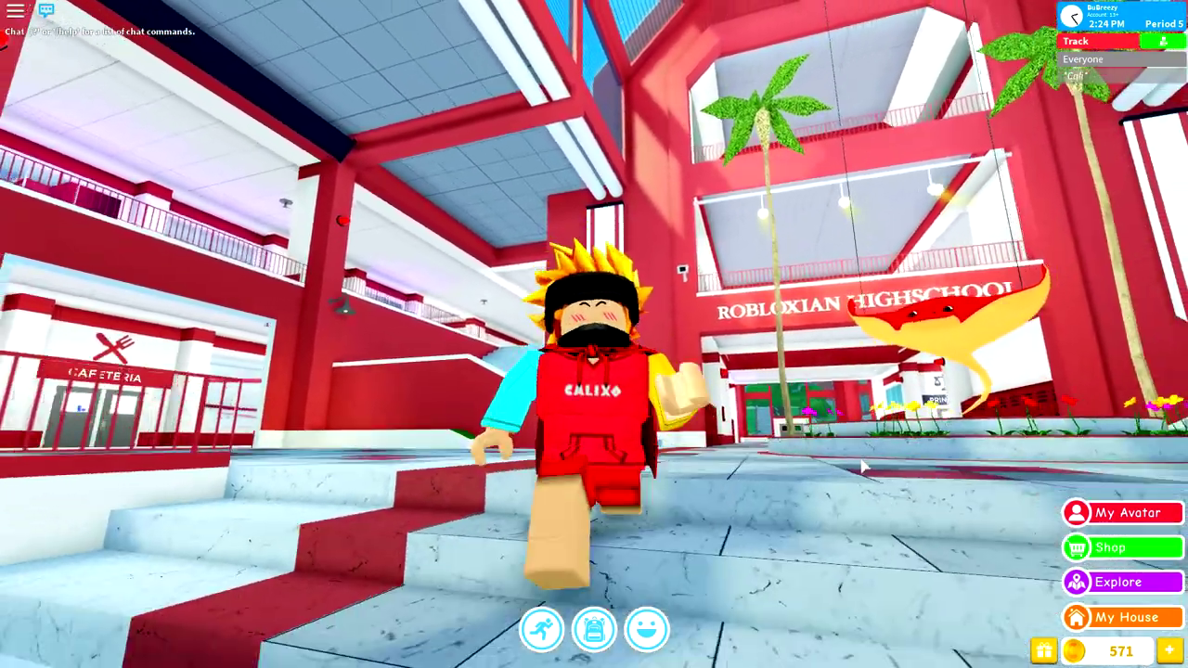
key(s)
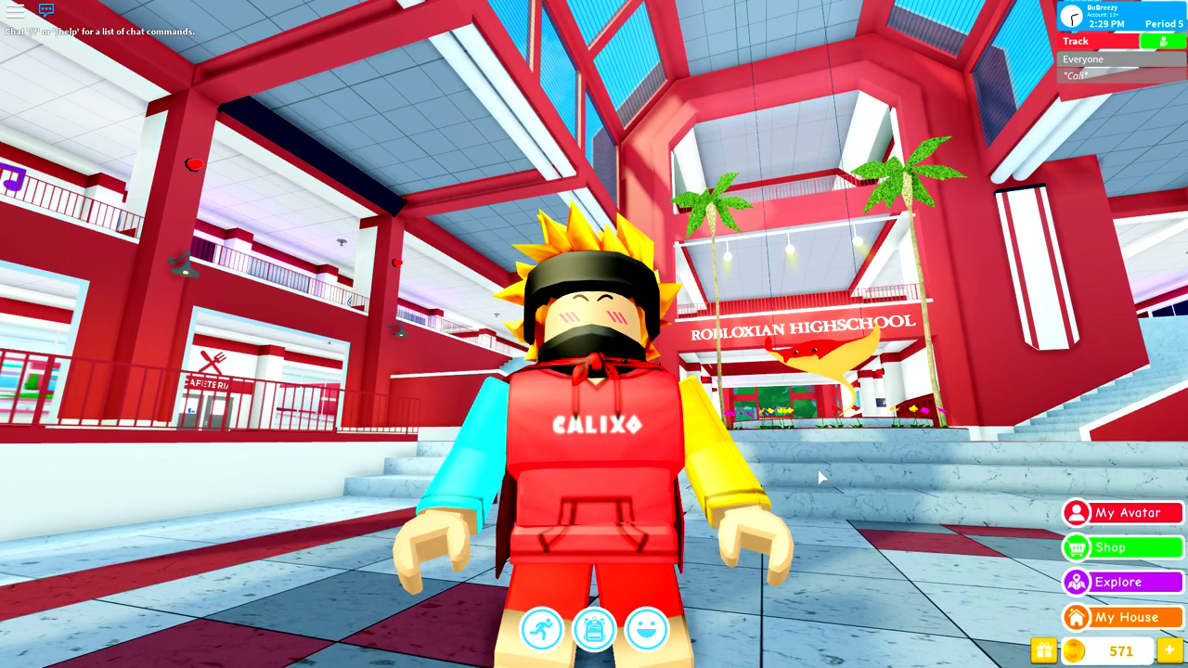
scroll(818, 477, down, 5)
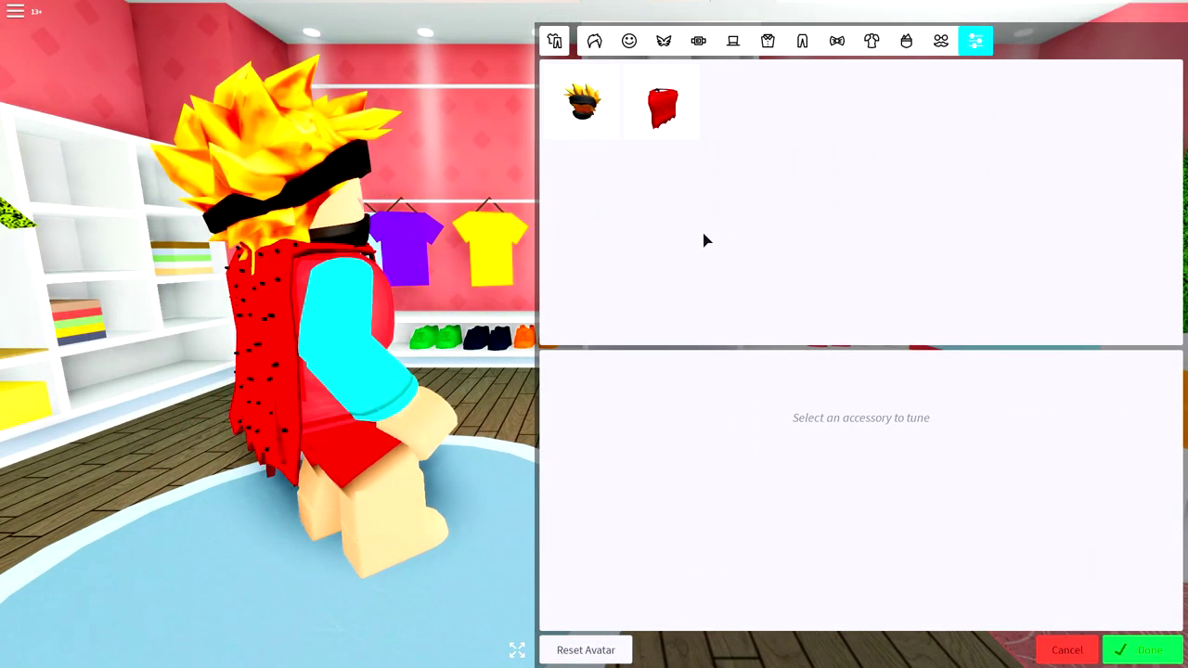
- Turn the avatar to face forward and unequip the red cape
drag(492, 246, 393, 272)
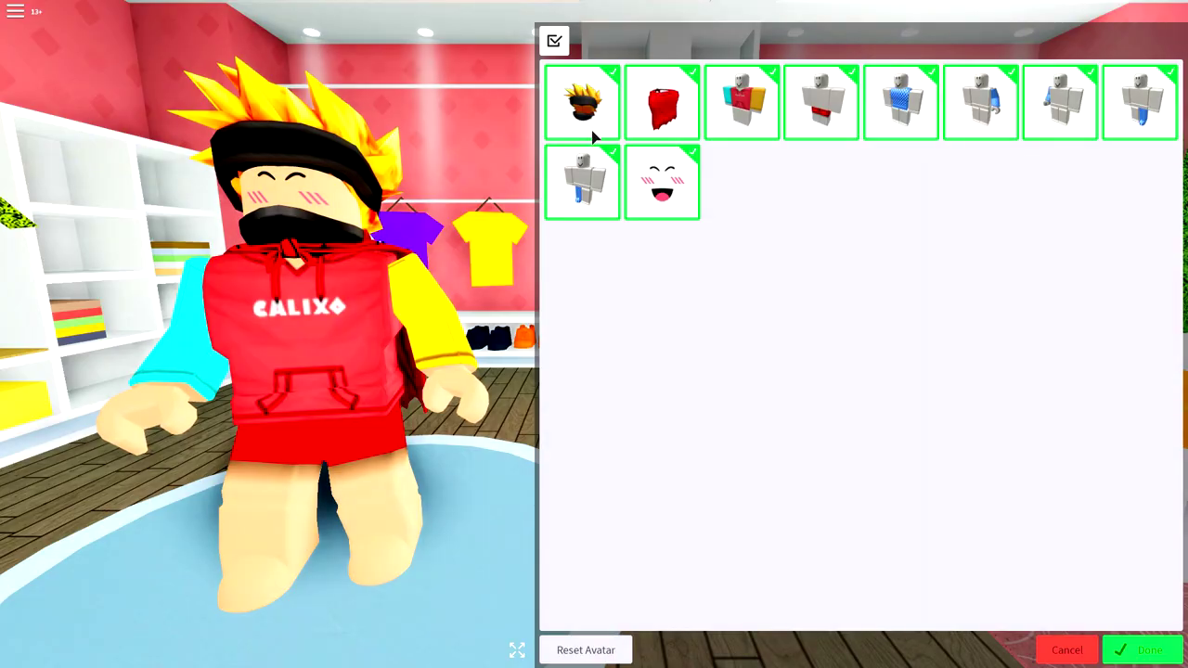
click(662, 107)
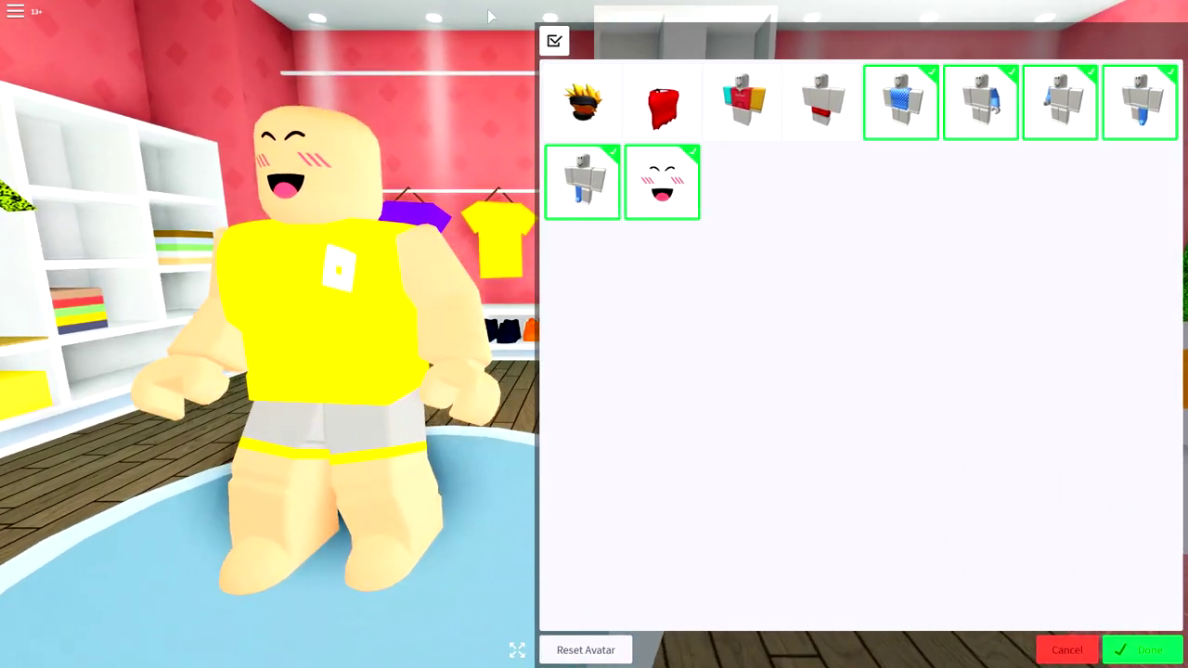
- Switch to the Body category and give the avatar yellow skin
click(553, 41)
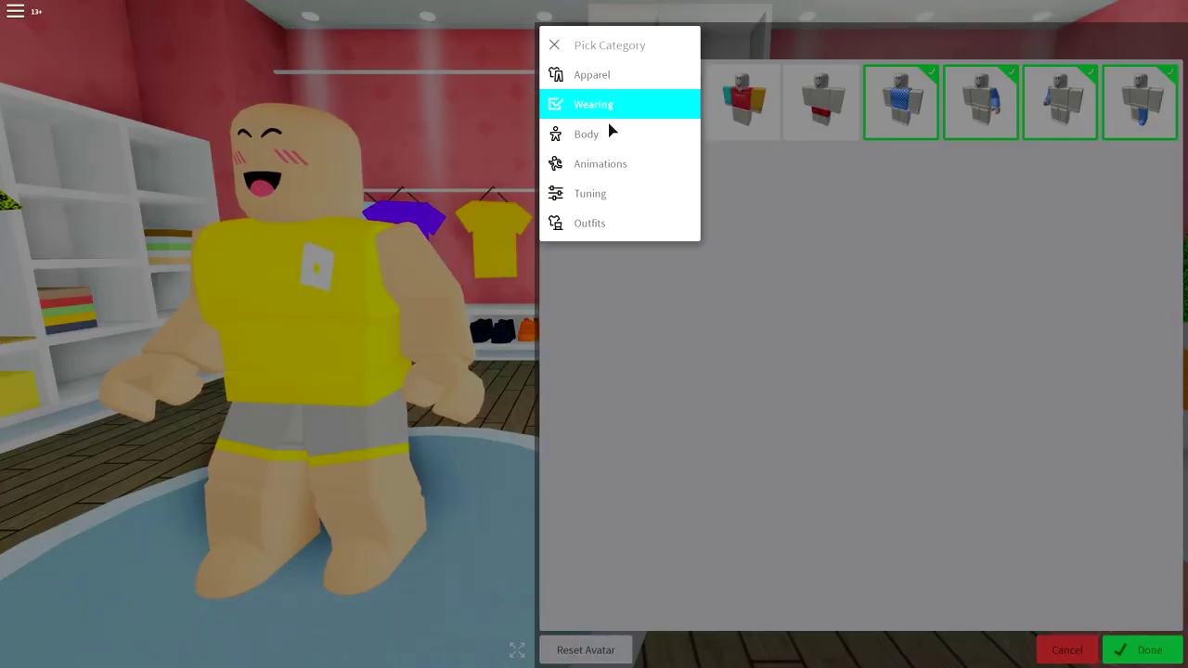
click(585, 137)
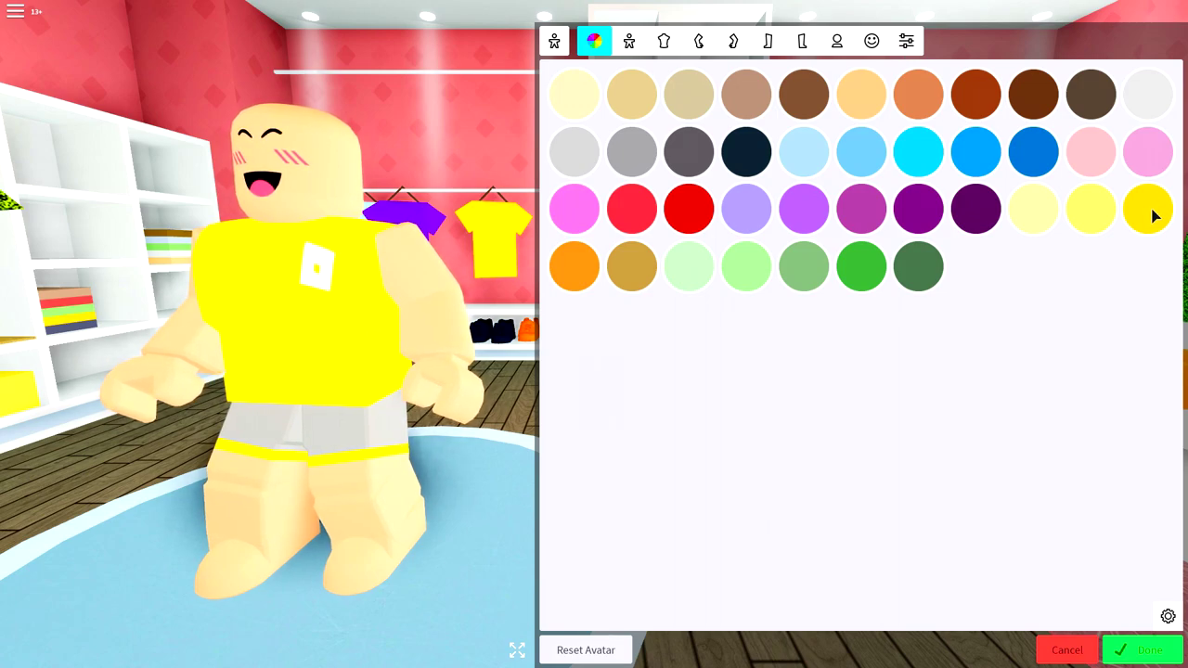
click(1150, 213)
- Enlarge the head scale and drag height and width down to their minimum
click(911, 39)
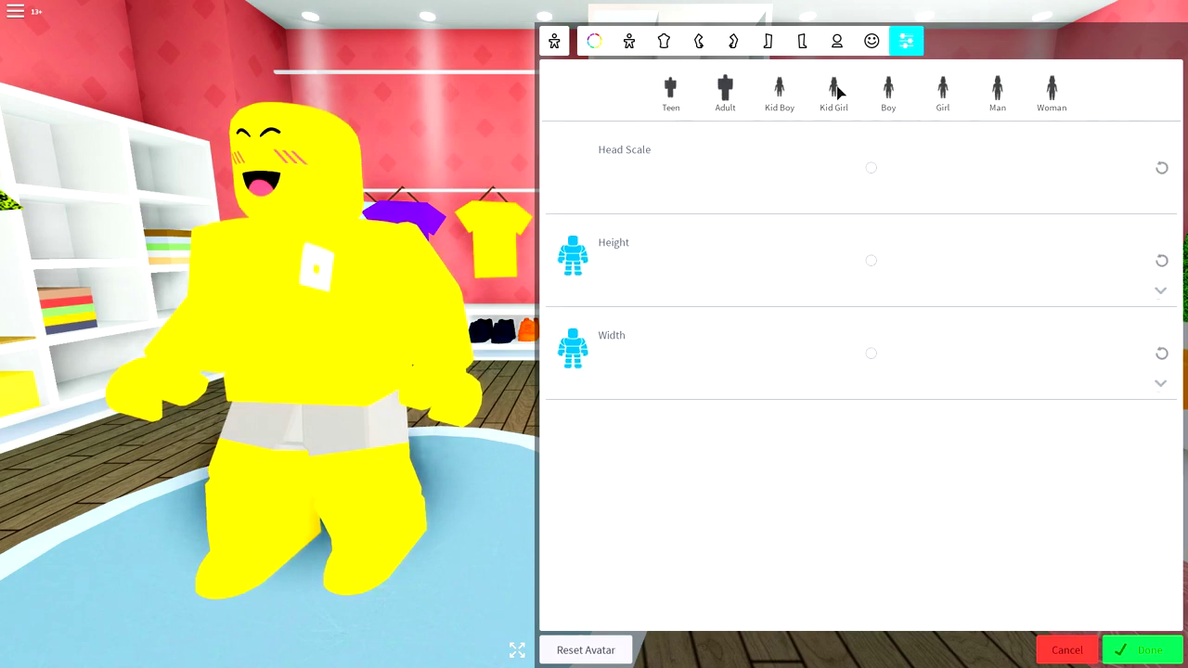
drag(1000, 172, 1018, 175)
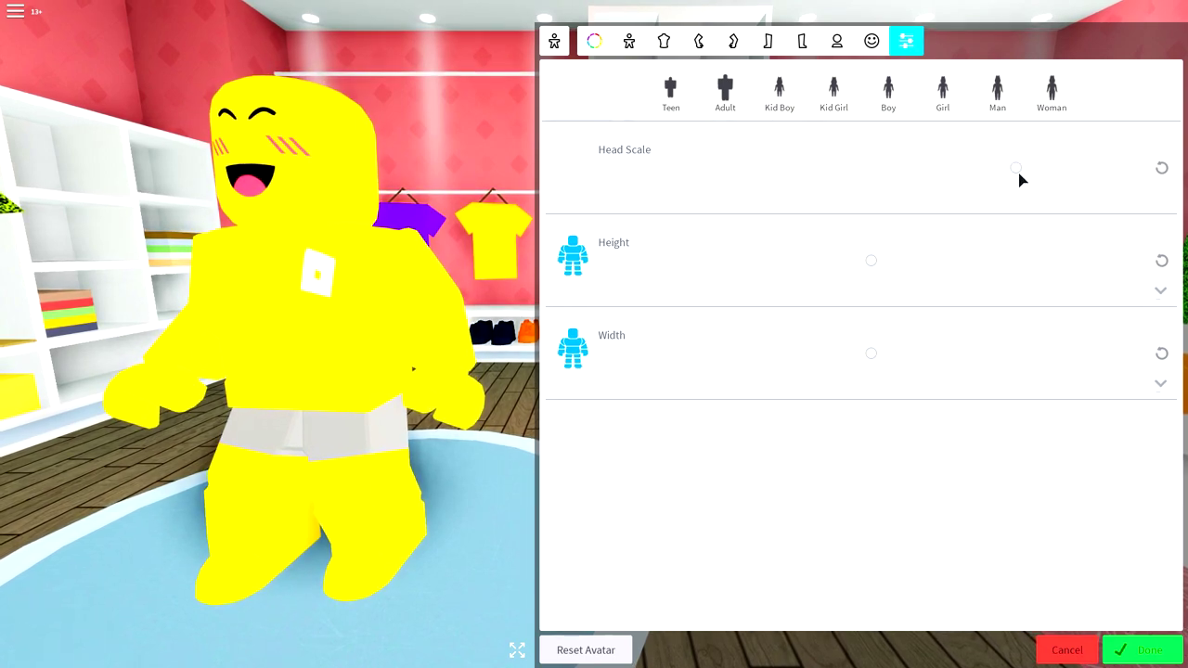
mouse_move(892, 192)
mouse_down()
mouse_move(869, 192)
mouse_move(1132, 167)
mouse_move(1022, 177)
mouse_up()
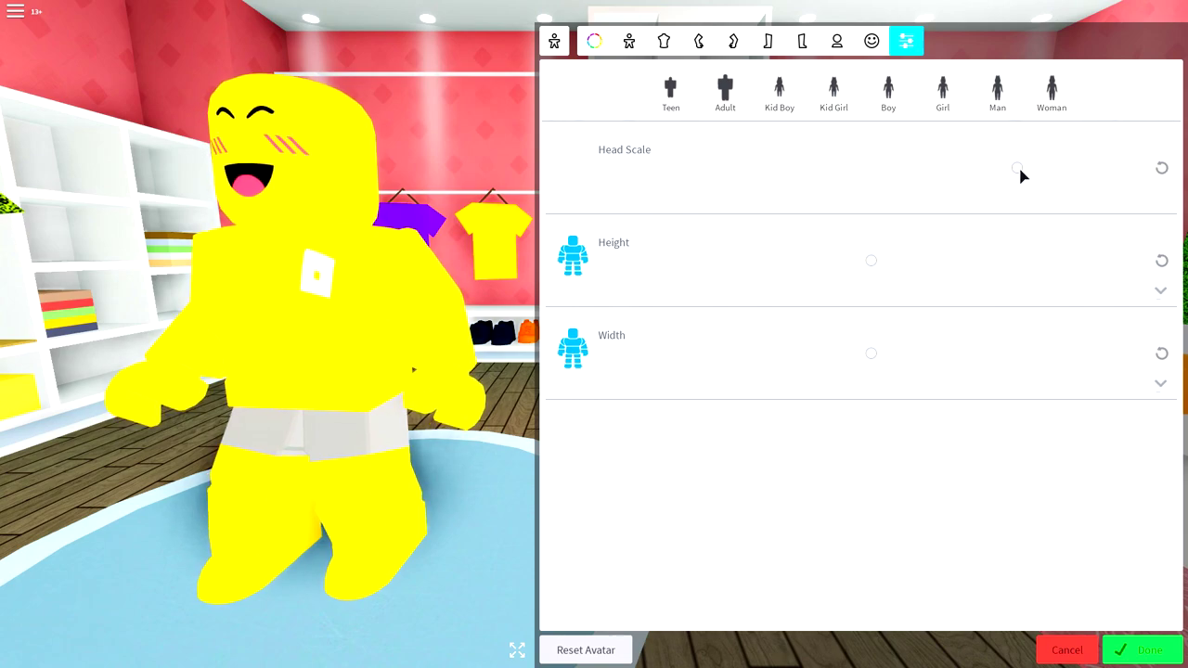
drag(872, 267, 792, 313)
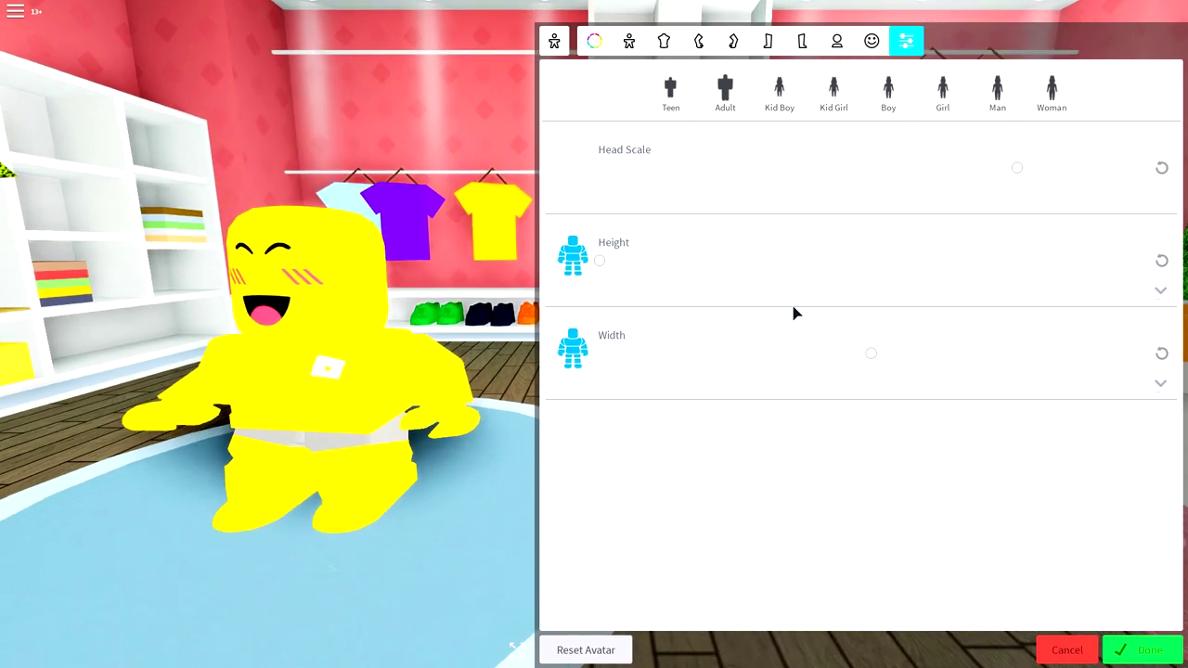
drag(878, 357, 724, 297)
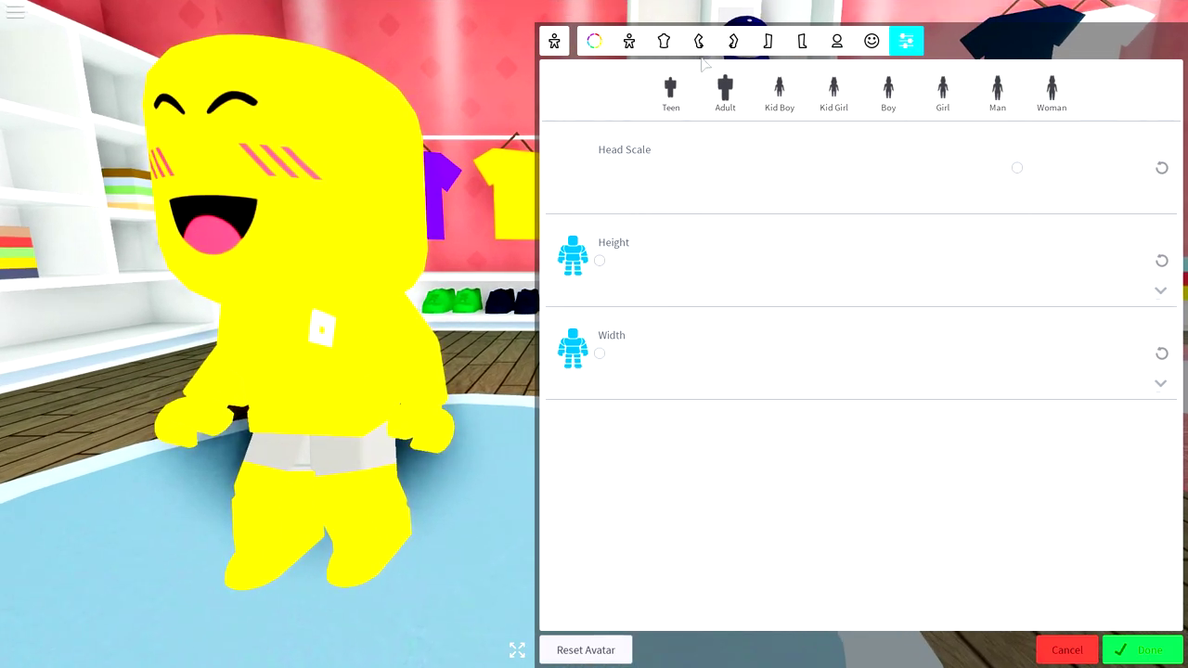
- Search 'woman' for a torso, swap the dark booted leg for a yellow one, then search 'action'
click(665, 43)
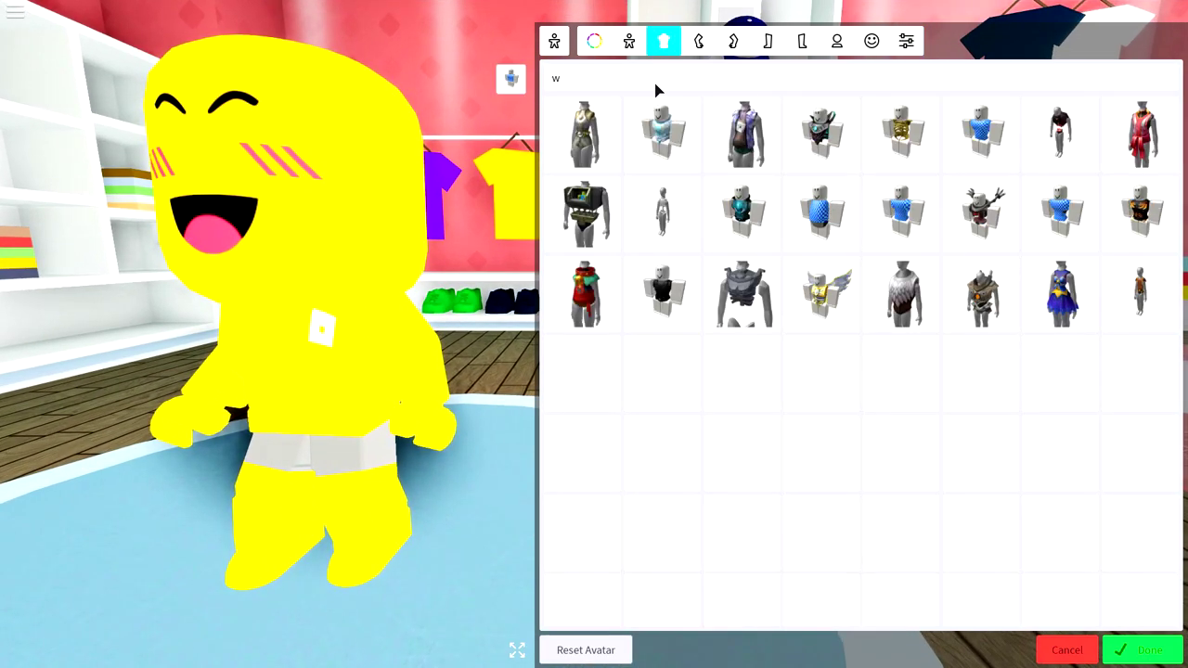
text(woman)
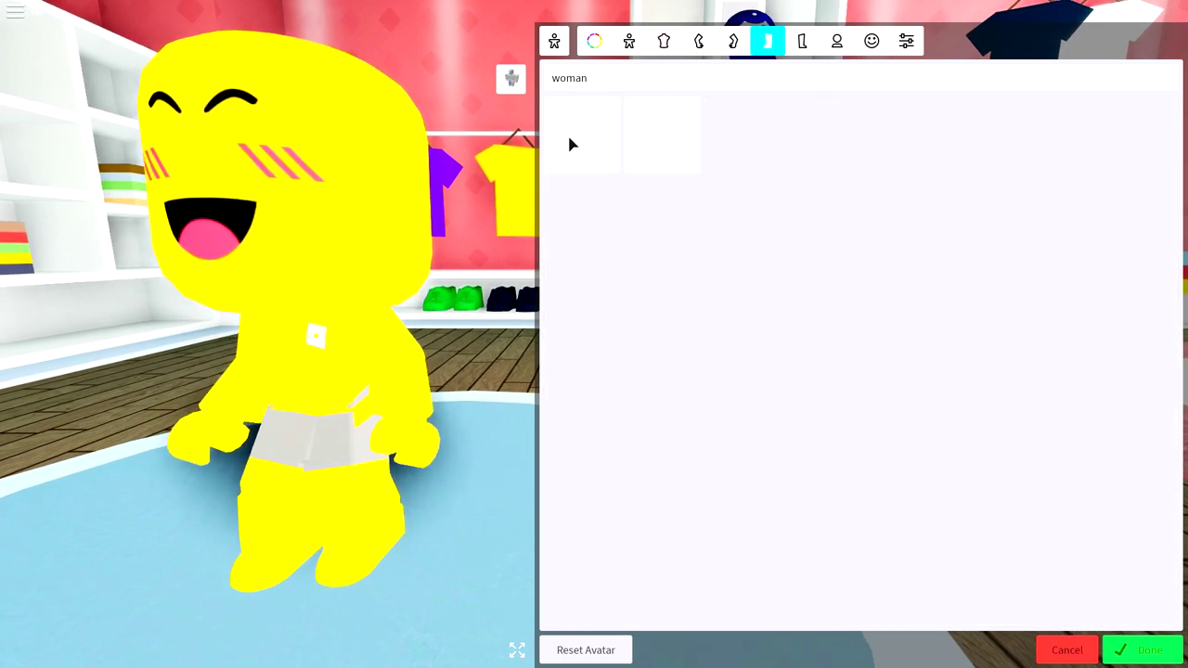
click(800, 42)
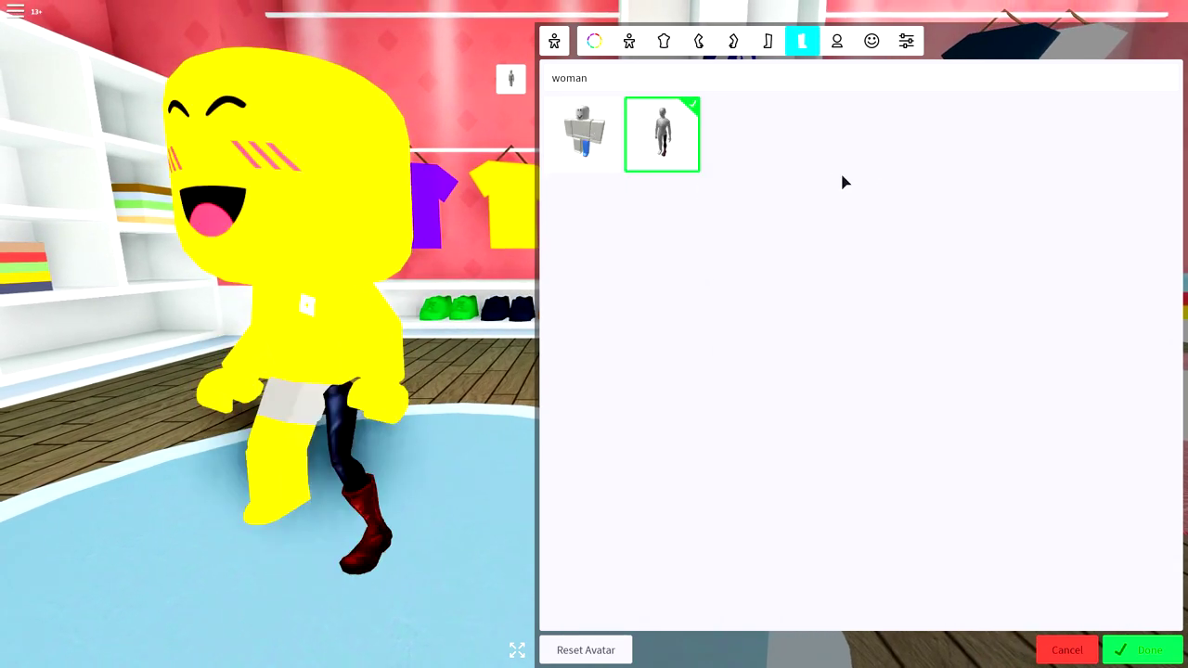
click(584, 144)
text(ac)
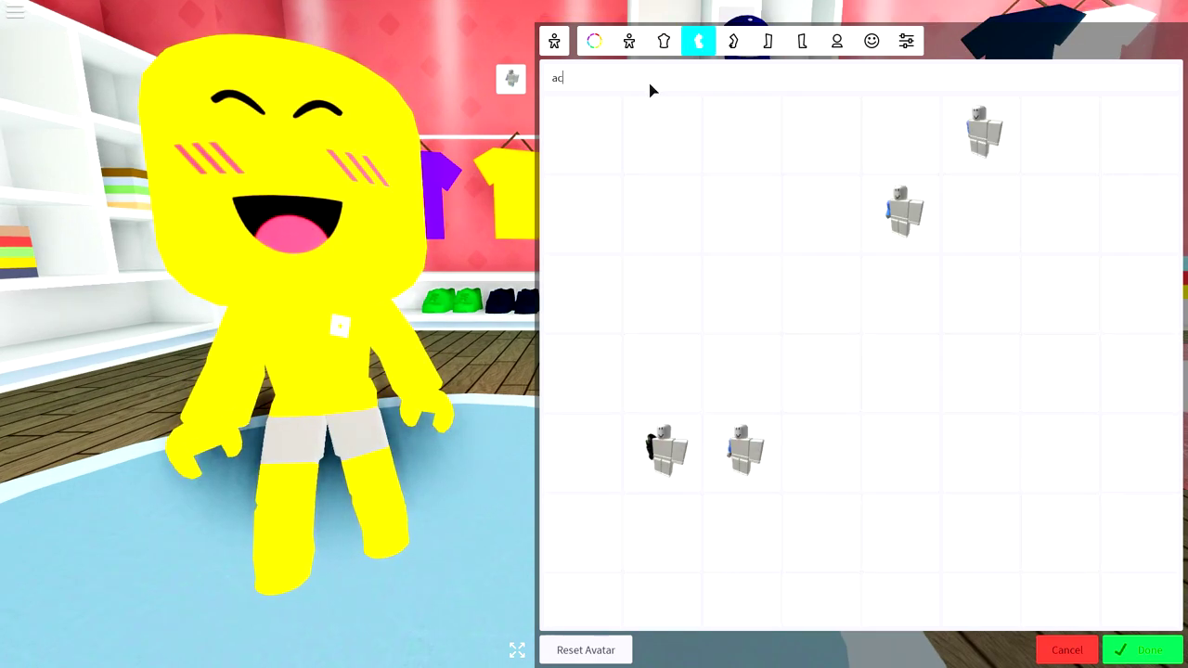
text(tion)
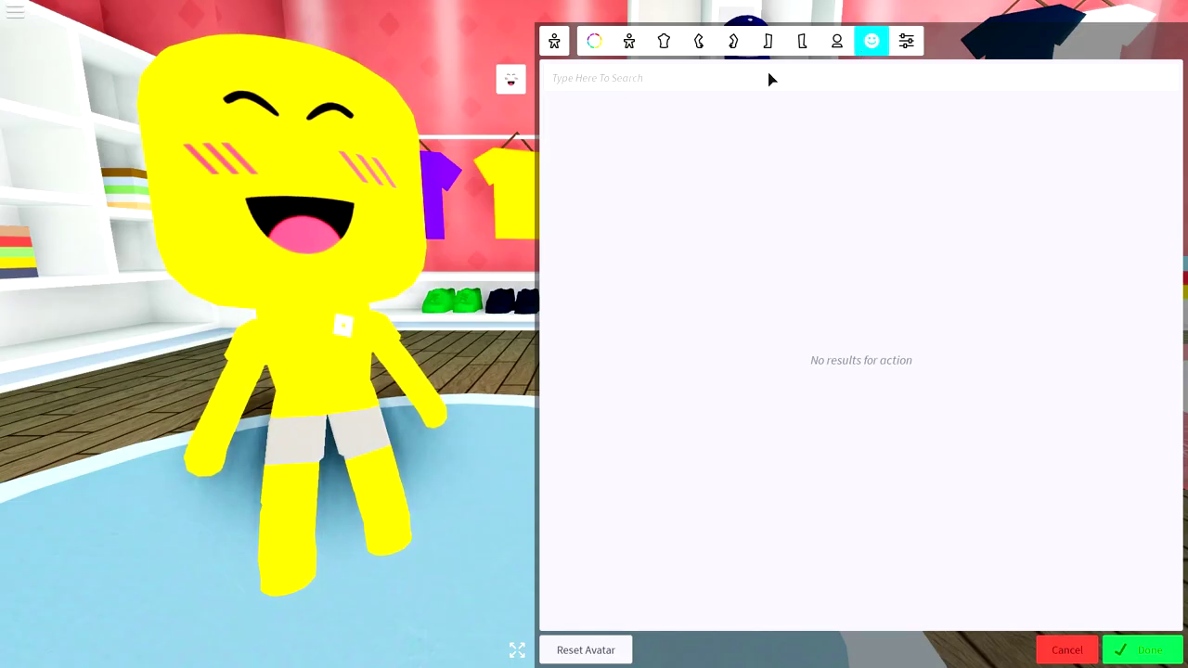
- Search 'friendly' and equip the wide-eyed, toothy grinning face
text(endly)
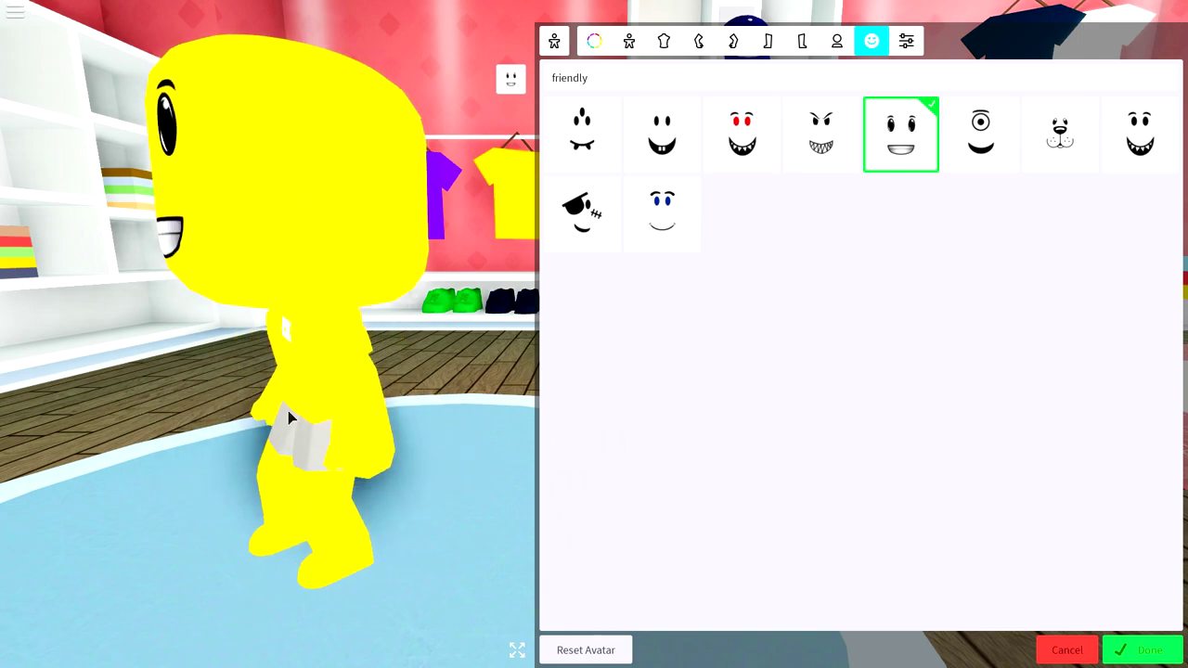
click(554, 43)
- Search hats for 'tooge' and put the yellow egg on the avatar
click(594, 78)
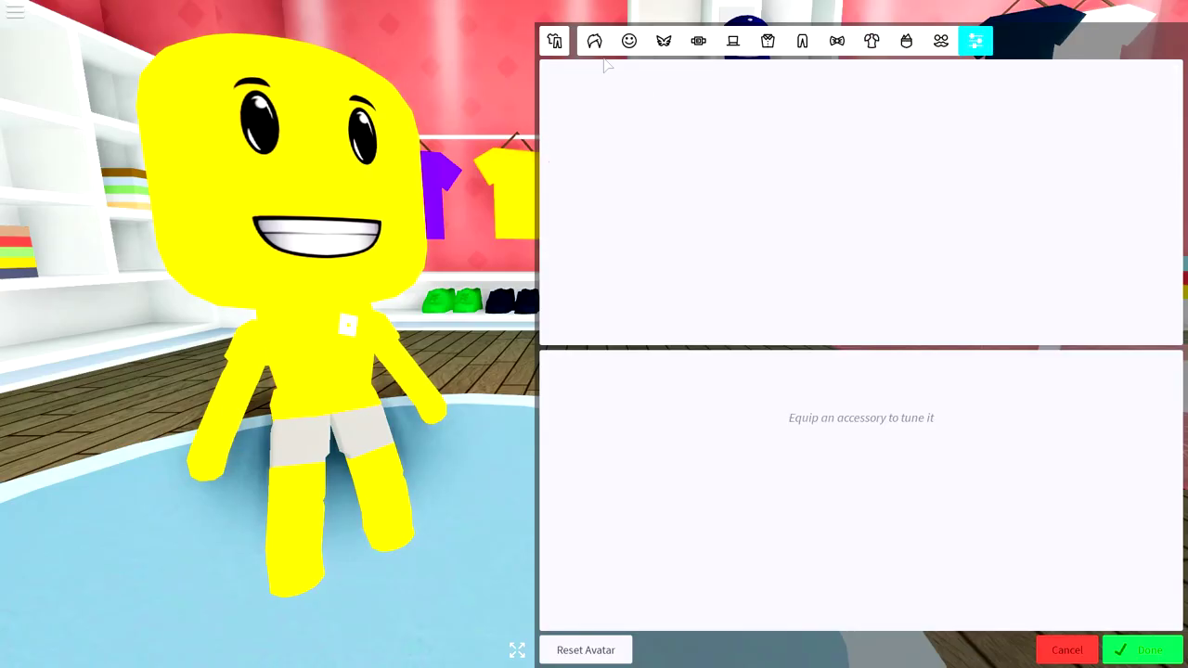
click(733, 44)
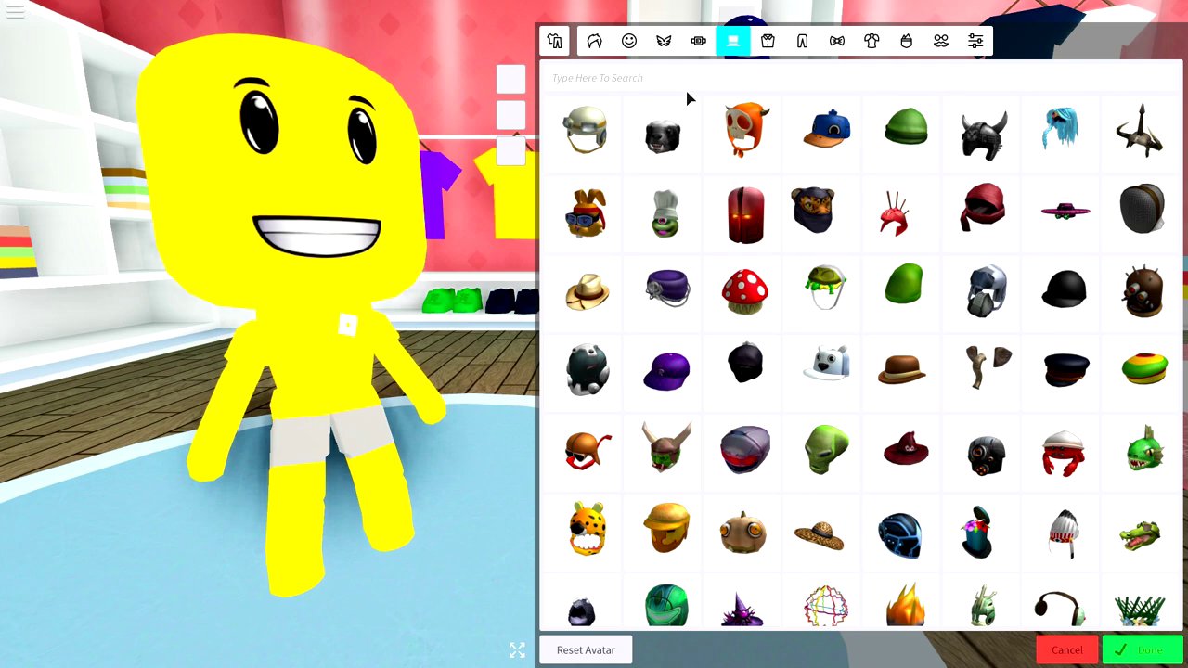
text(stooge)
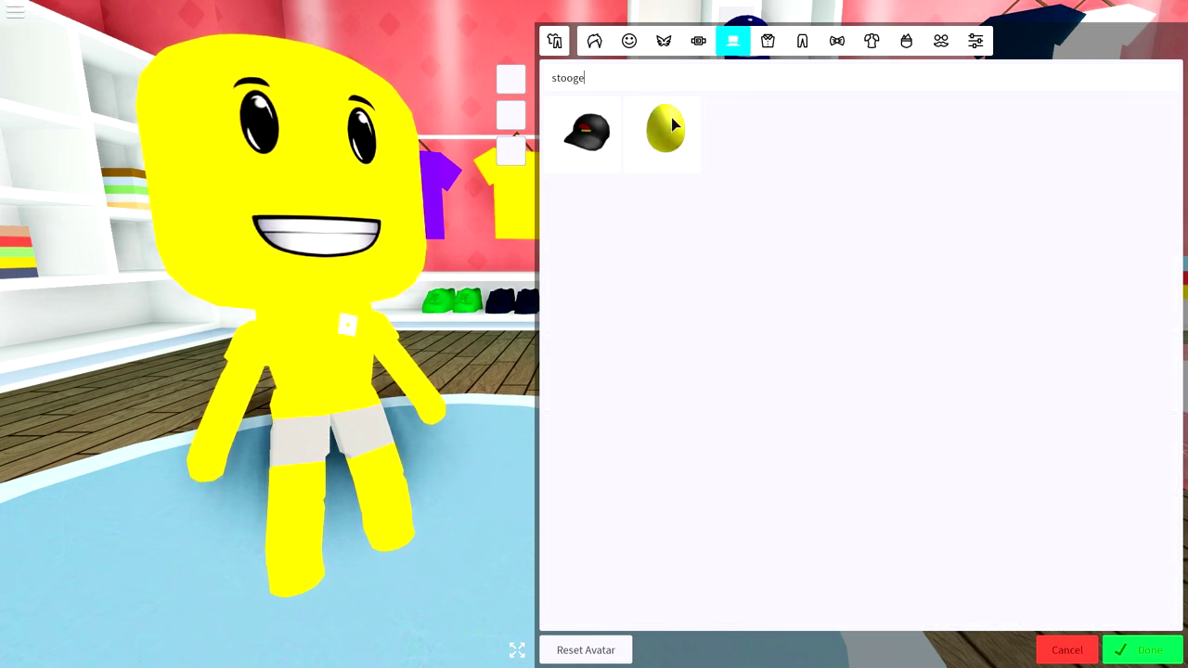
click(671, 118)
- Select the egg in the accessory tuner and make it narrower, shorter and thinner
click(975, 43)
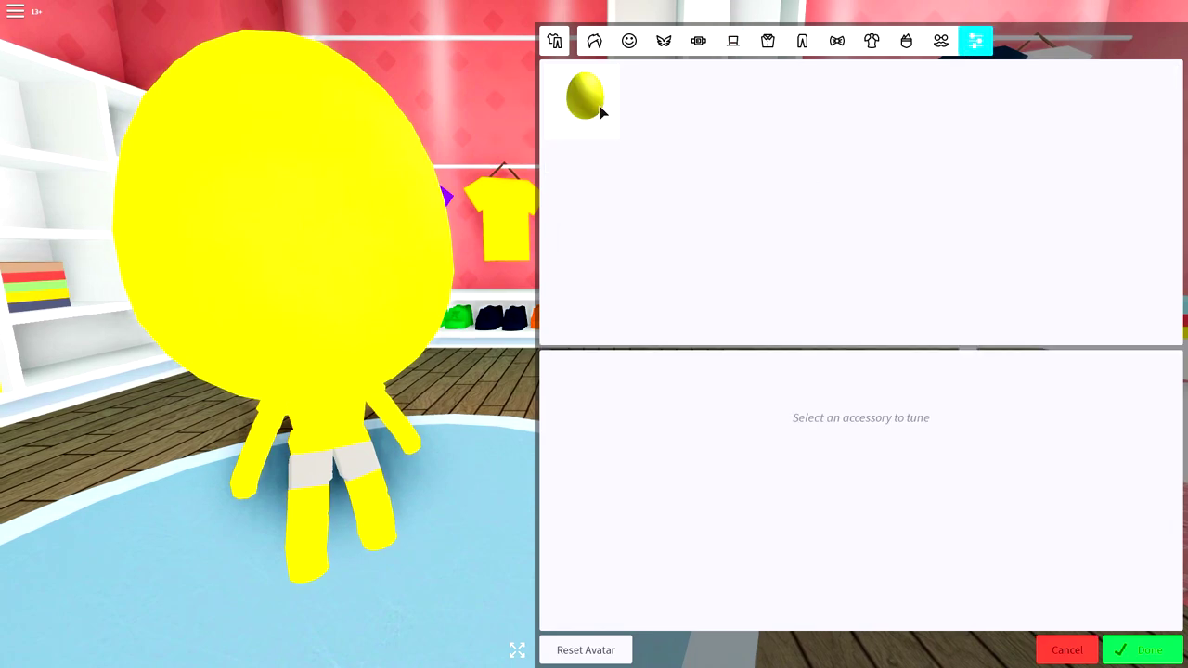
click(594, 106)
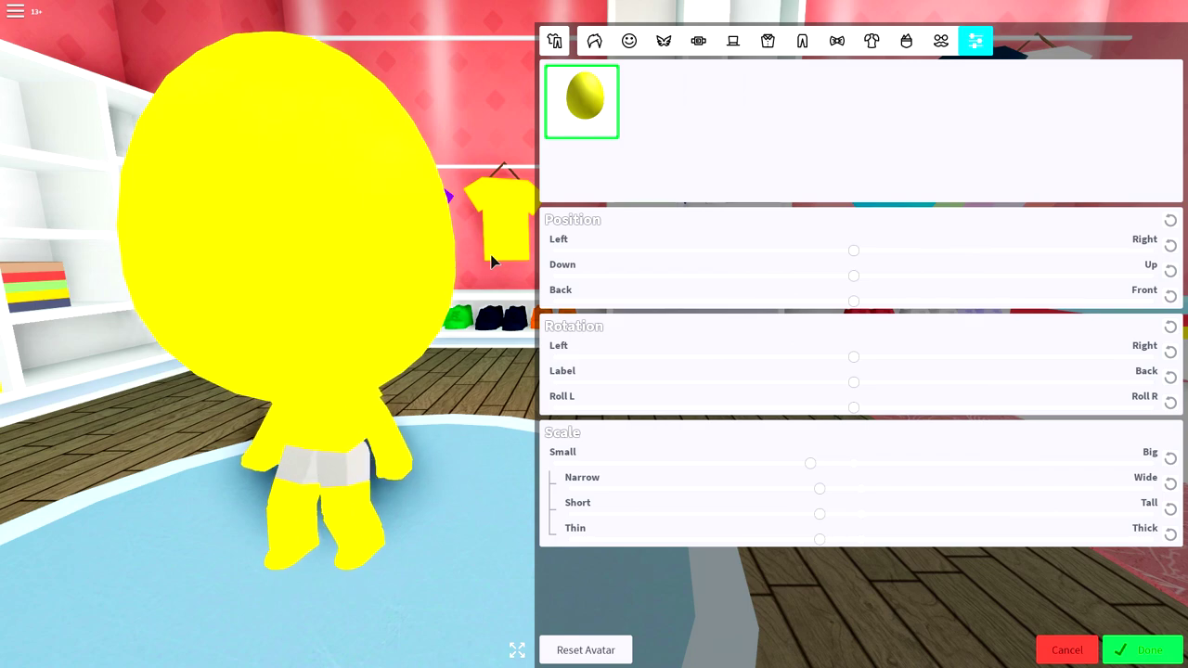
drag(231, 199, 419, 263)
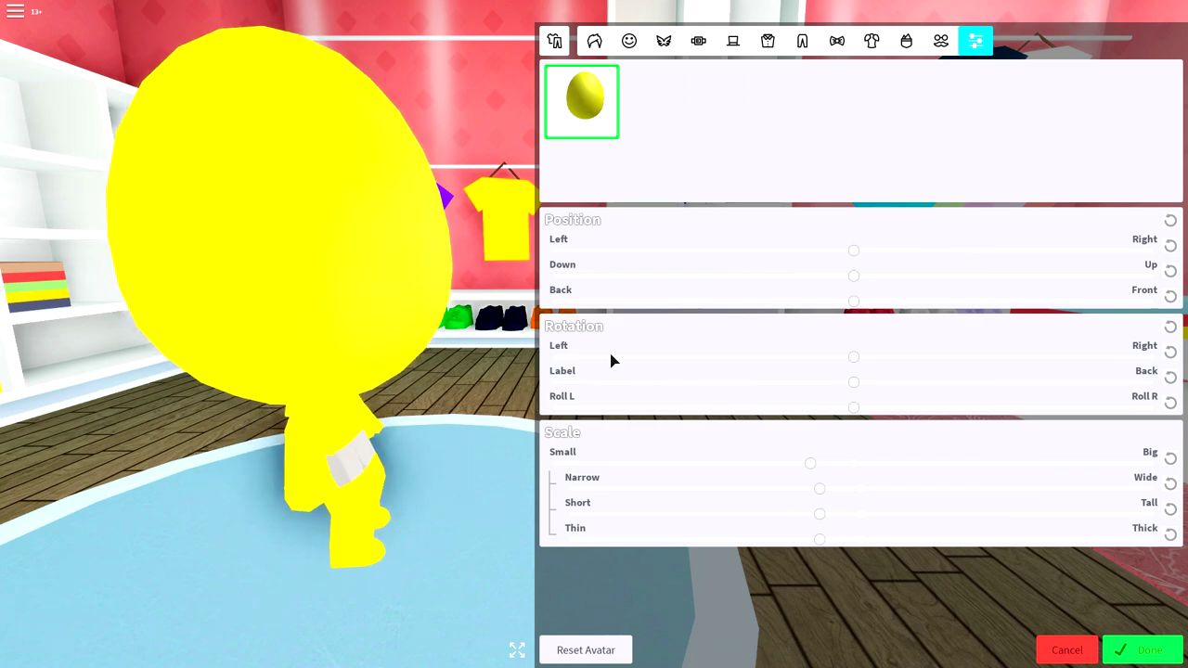
drag(808, 493, 698, 480)
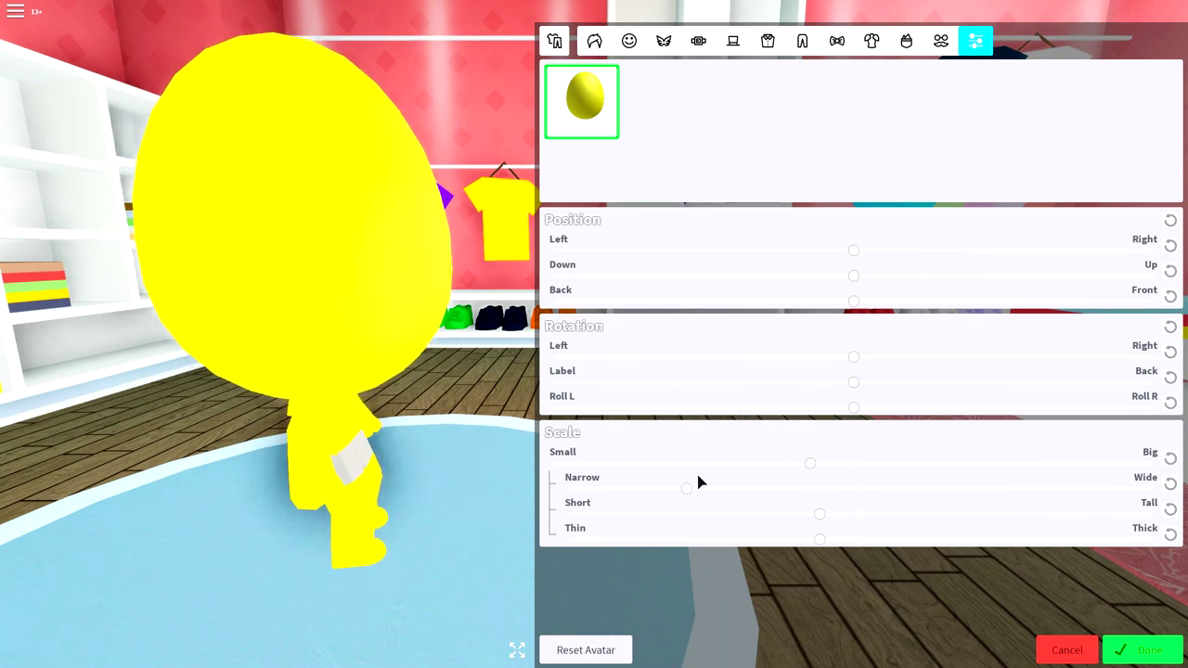
drag(371, 332, 209, 353)
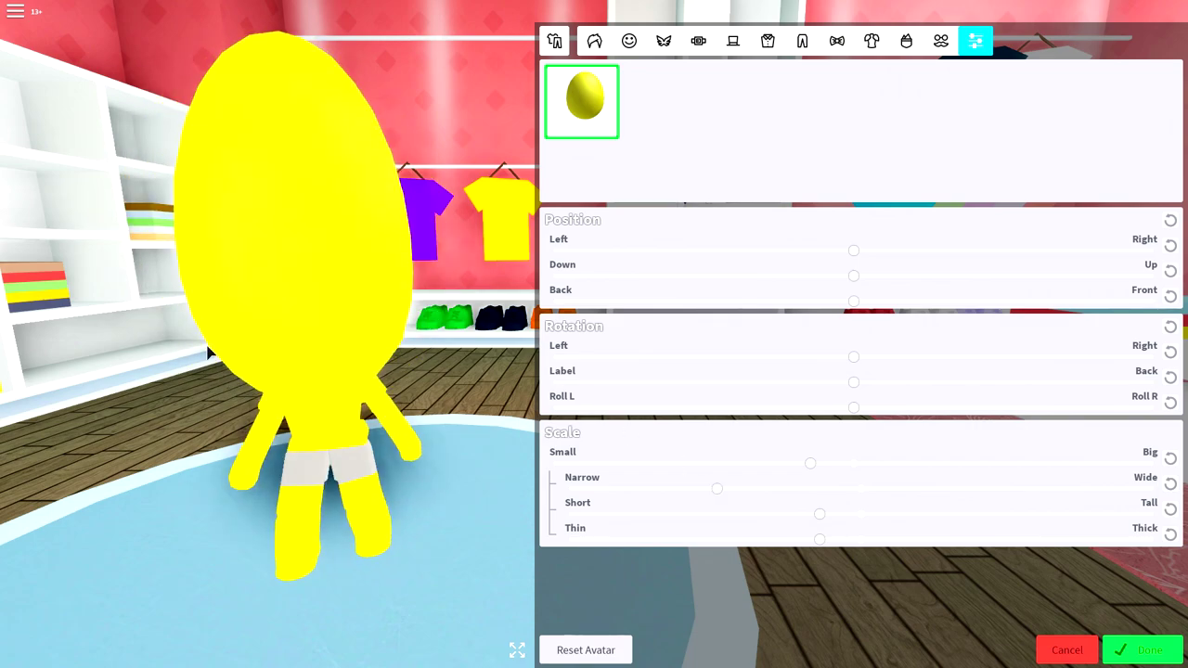
drag(818, 516, 728, 506)
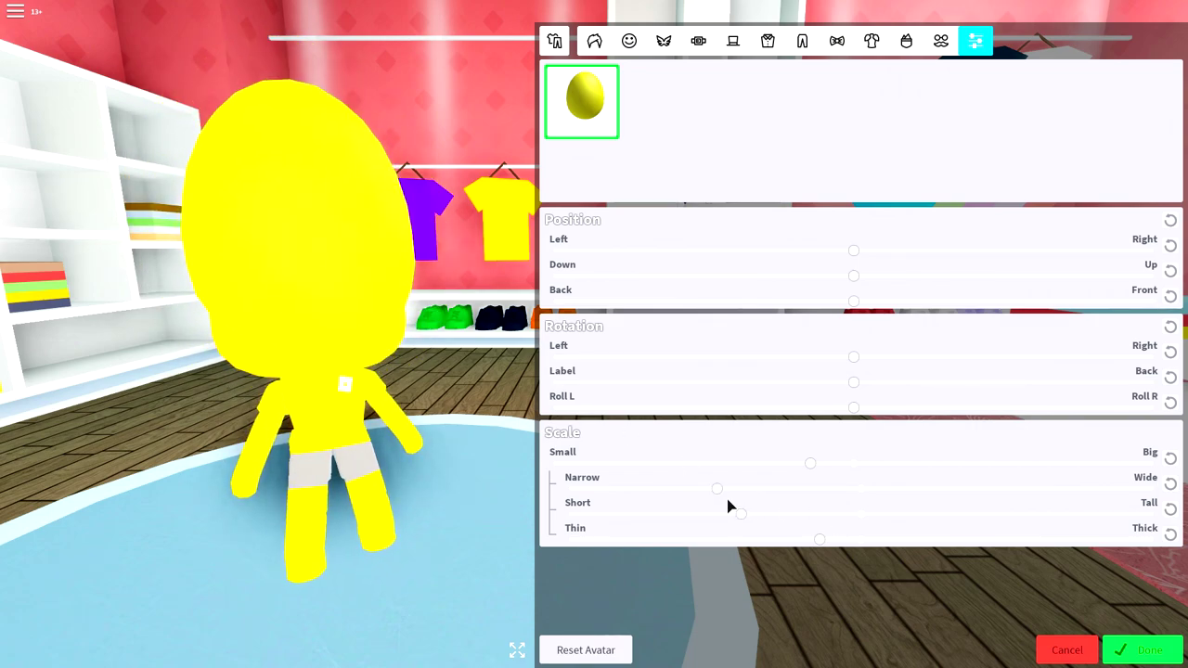
drag(815, 542, 622, 540)
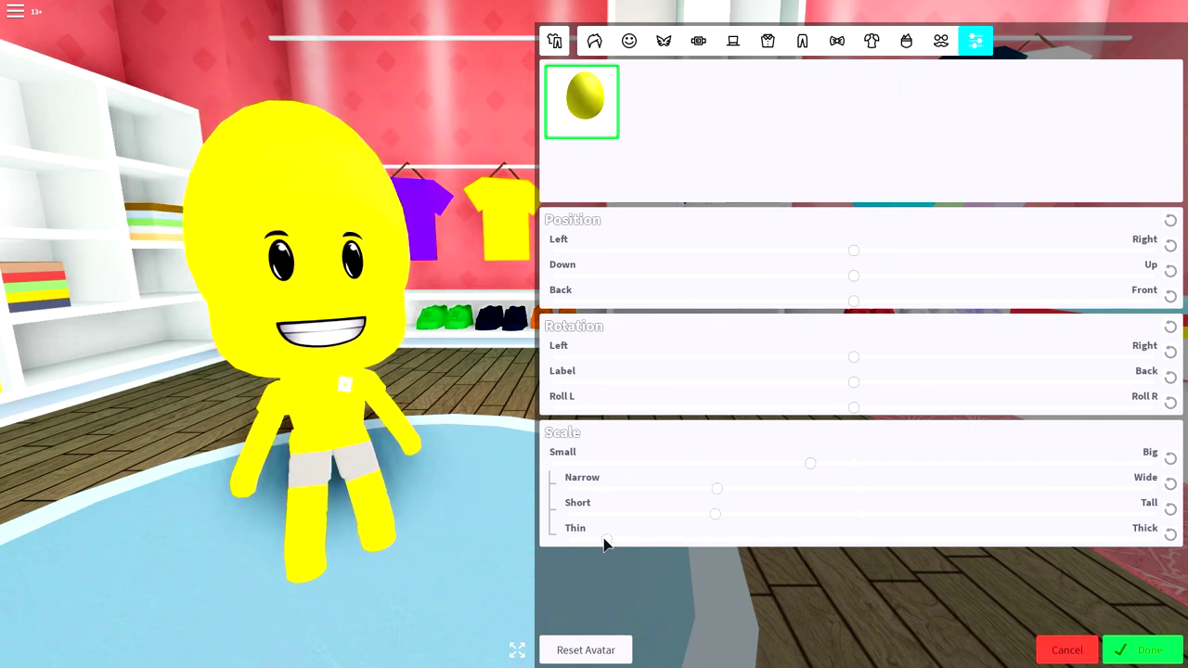
- Lower the egg on the avatar and scale it slightly smaller
drag(374, 369, 607, 387)
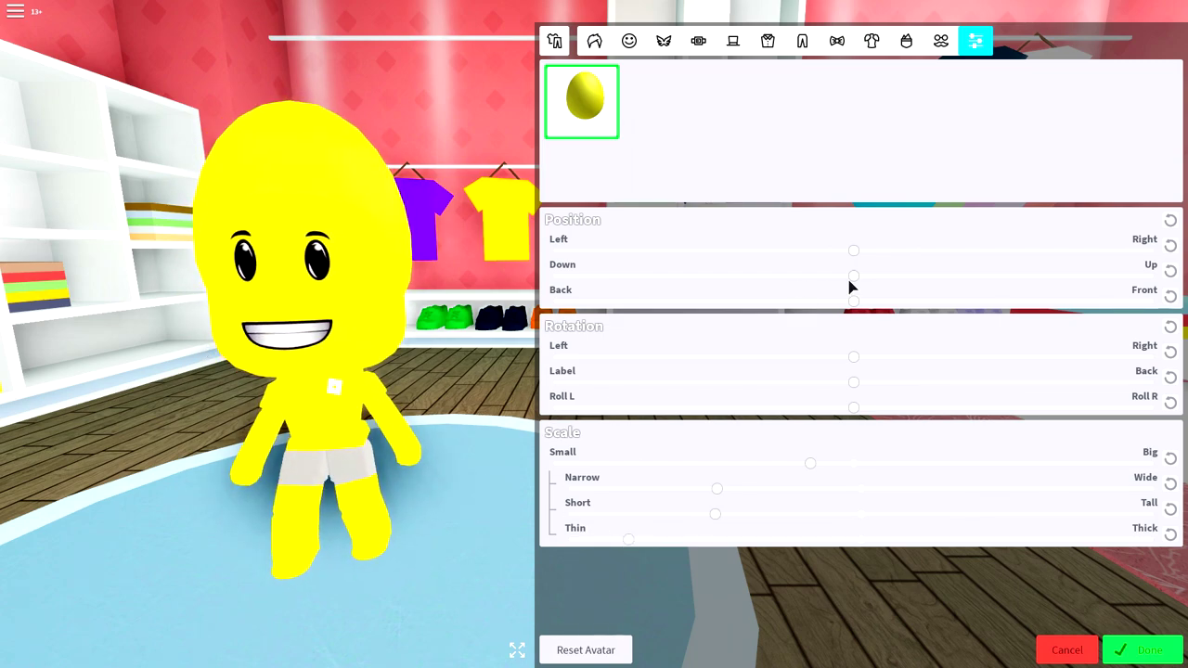
drag(853, 276, 704, 277)
mouse_move(676, 315)
mouse_down()
mouse_move(551, 328)
mouse_move(583, 328)
mouse_up()
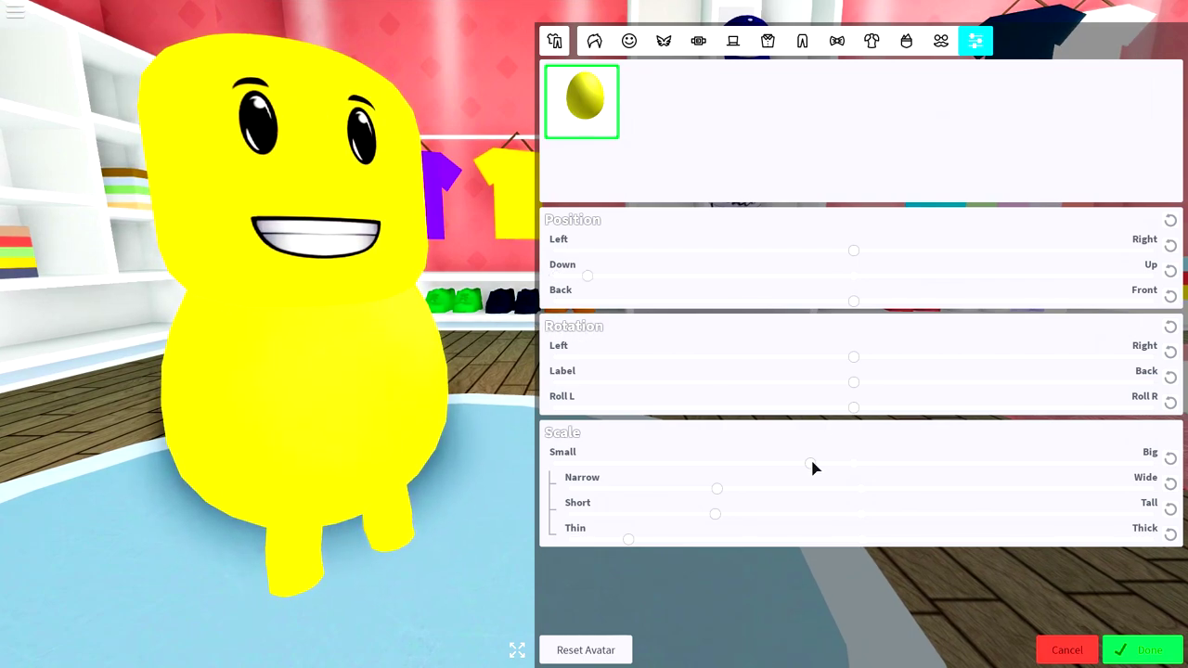
drag(811, 466, 755, 479)
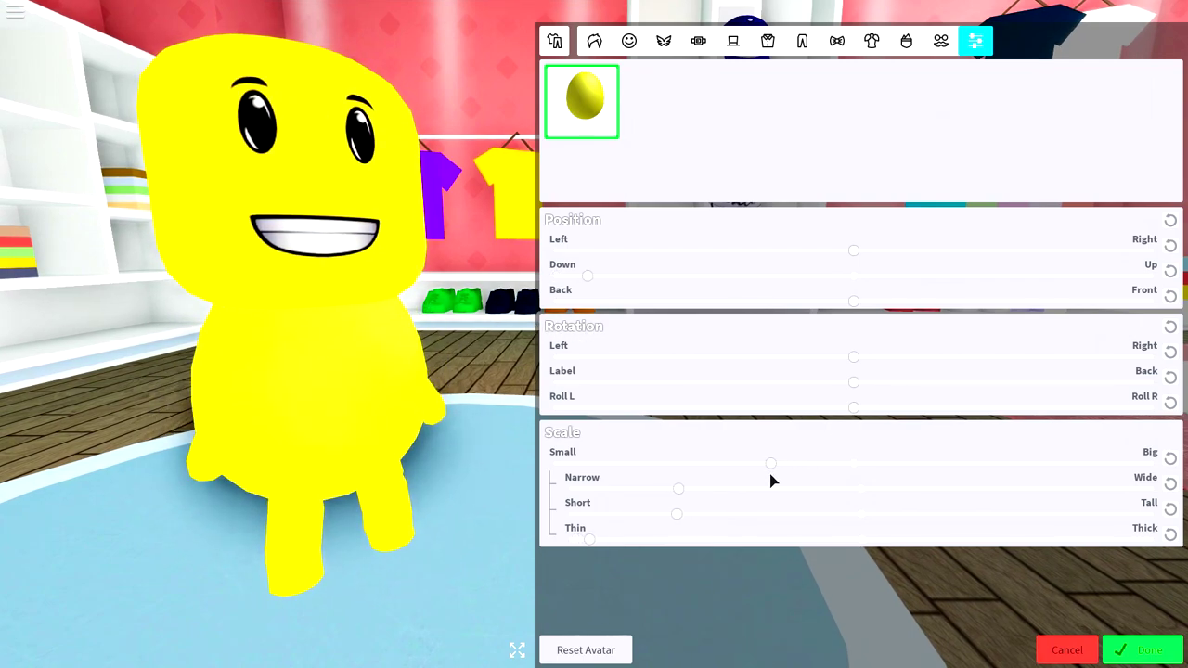
mouse_move(418, 325)
mouse_down()
mouse_move(106, 321)
mouse_move(405, 308)
mouse_move(146, 352)
mouse_move(843, 366)
mouse_move(451, 328)
mouse_move(565, 324)
mouse_move(587, 301)
mouse_up()
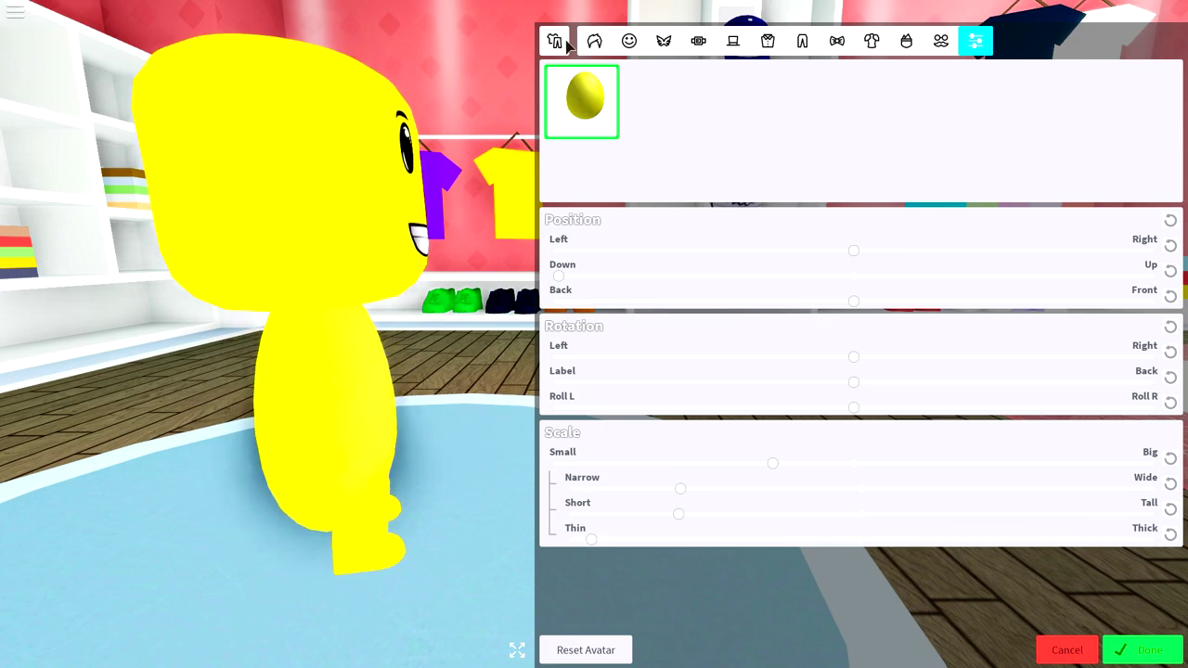
click(555, 41)
- Switch to animation packs and equip Astronaut, trying Knight first
click(621, 164)
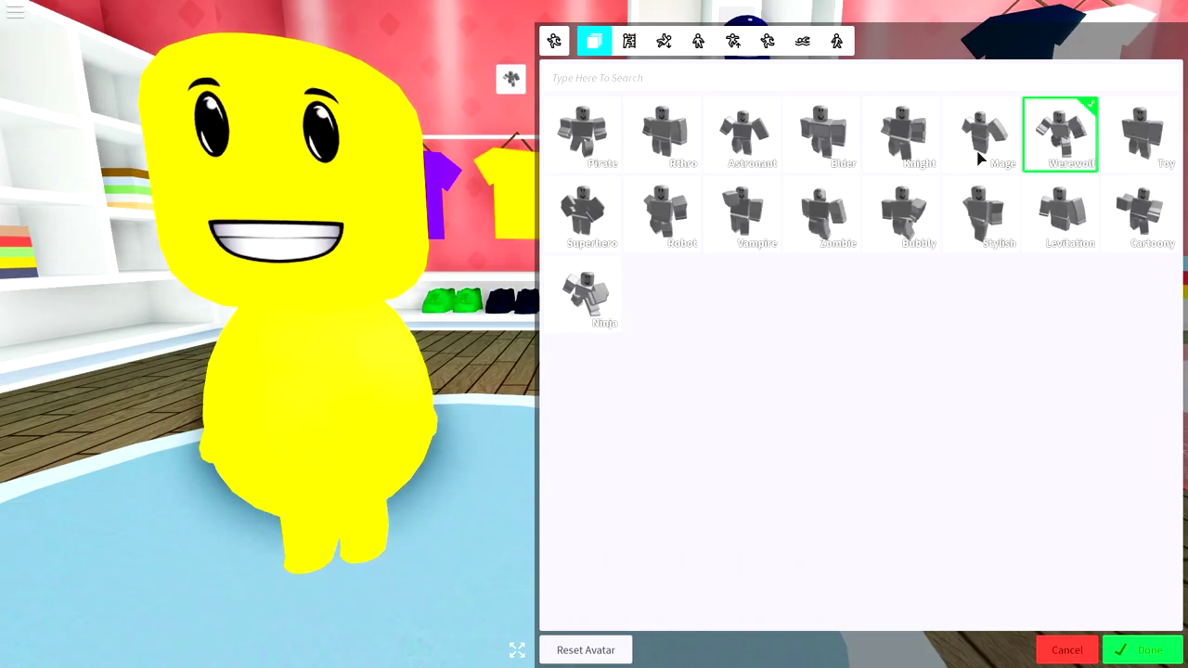
click(900, 152)
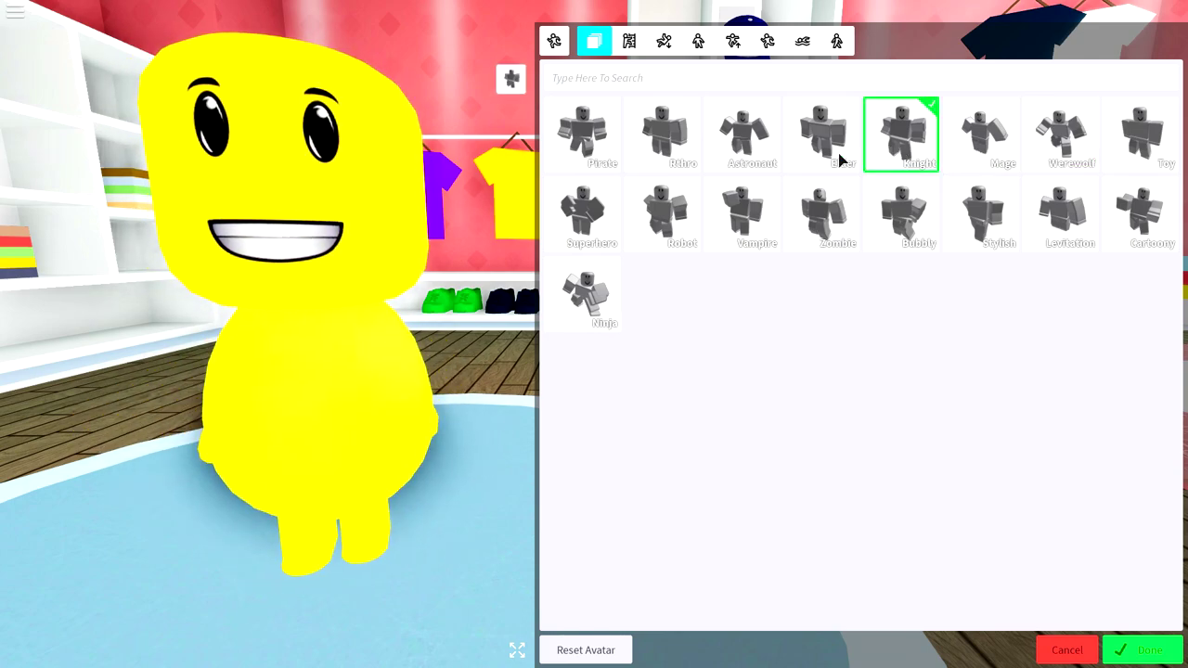
click(756, 141)
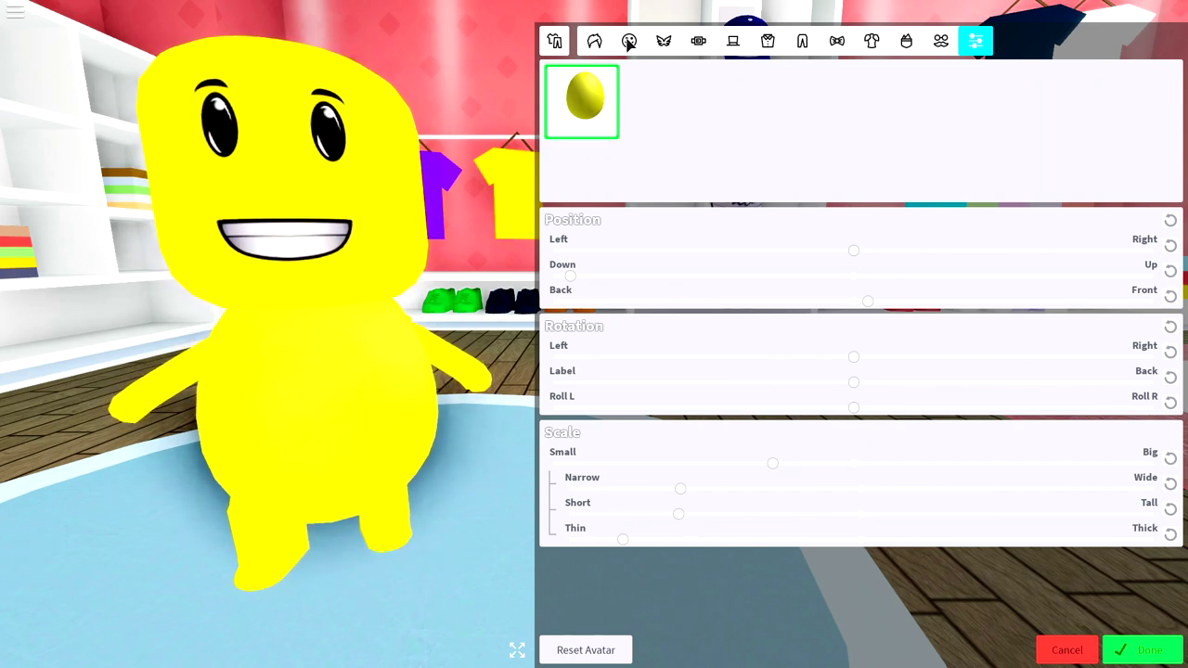
- Search hats for 'red ant' and equip the red antennae
click(732, 42)
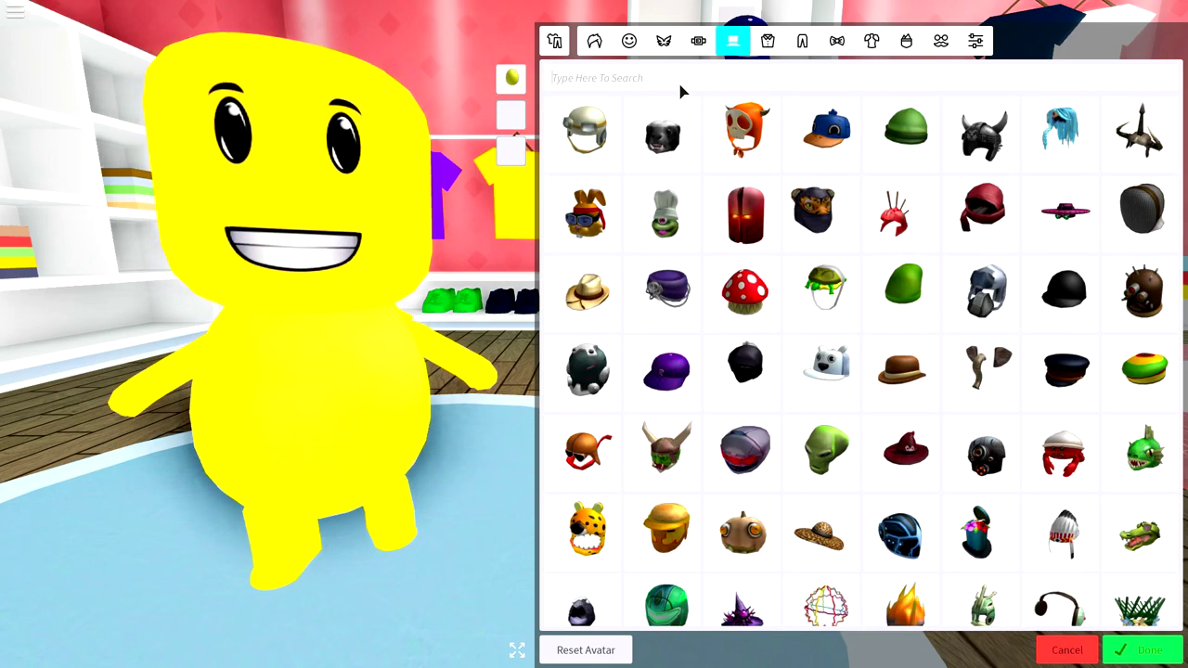
click(680, 89)
text(red ant)
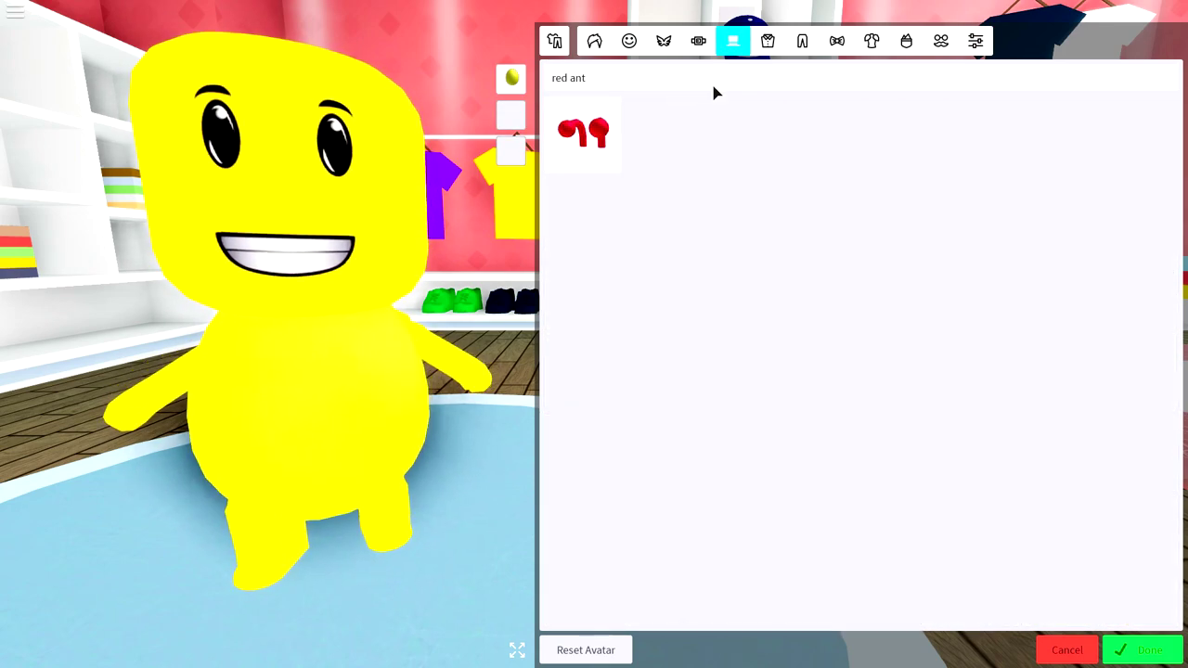
click(583, 132)
- Lower the antennae and adjust Back/Front so they sit on the face as red cheeks
click(975, 41)
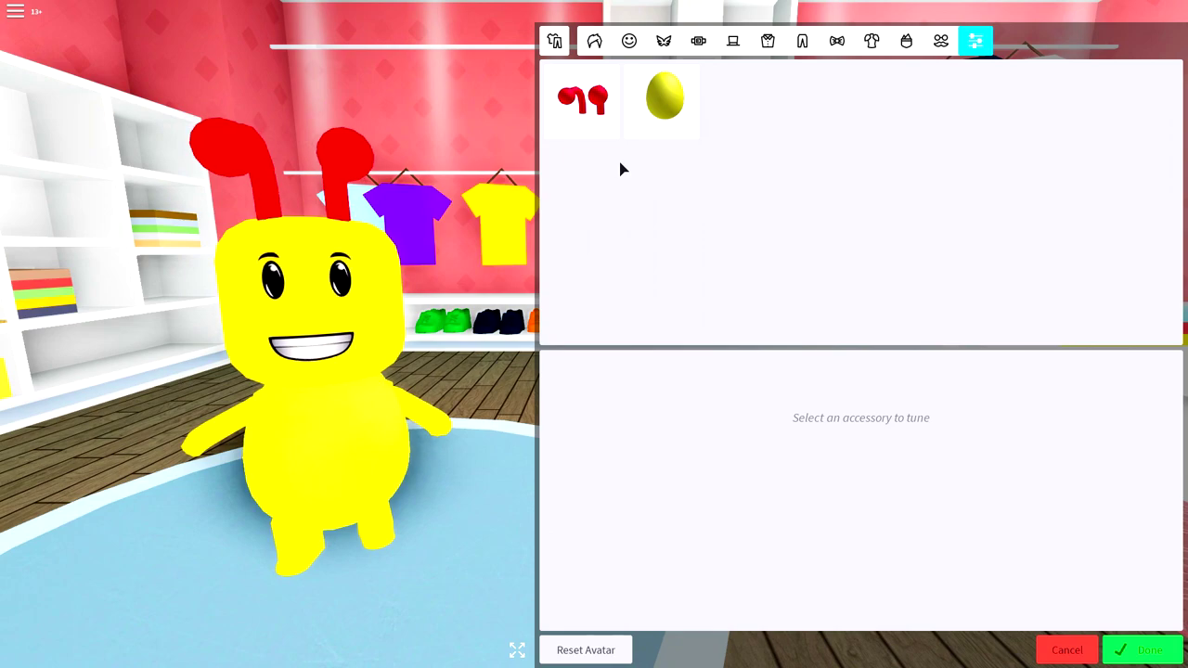
click(581, 102)
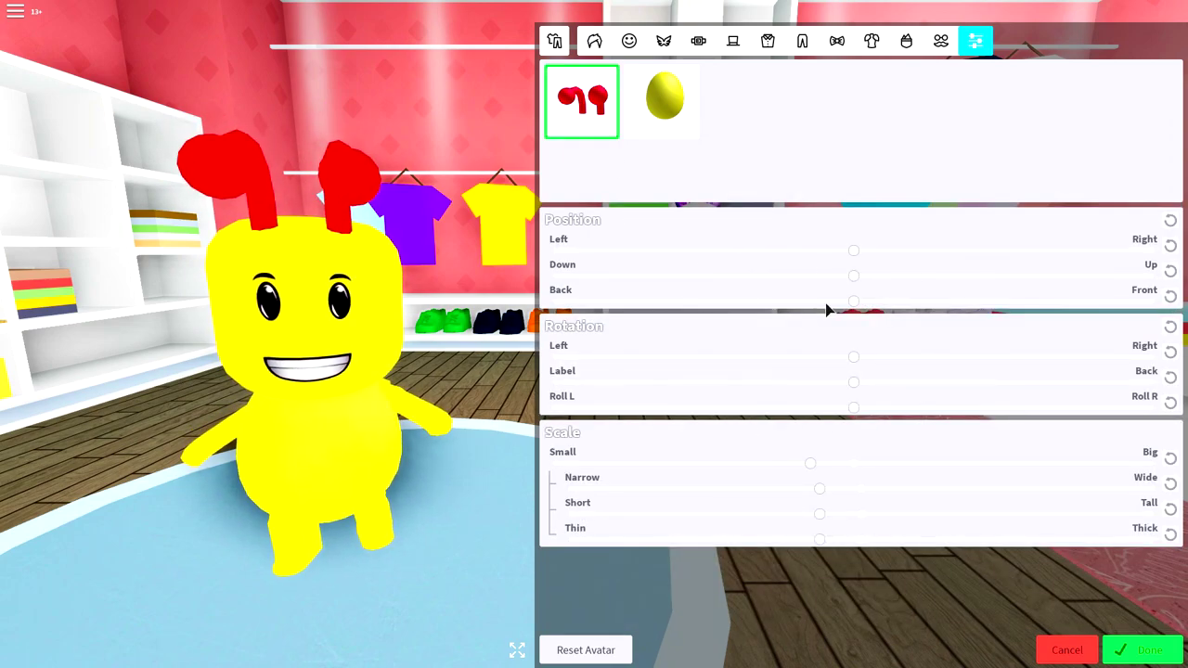
mouse_move(854, 275)
mouse_down()
mouse_move(653, 295)
mouse_move(670, 295)
mouse_up()
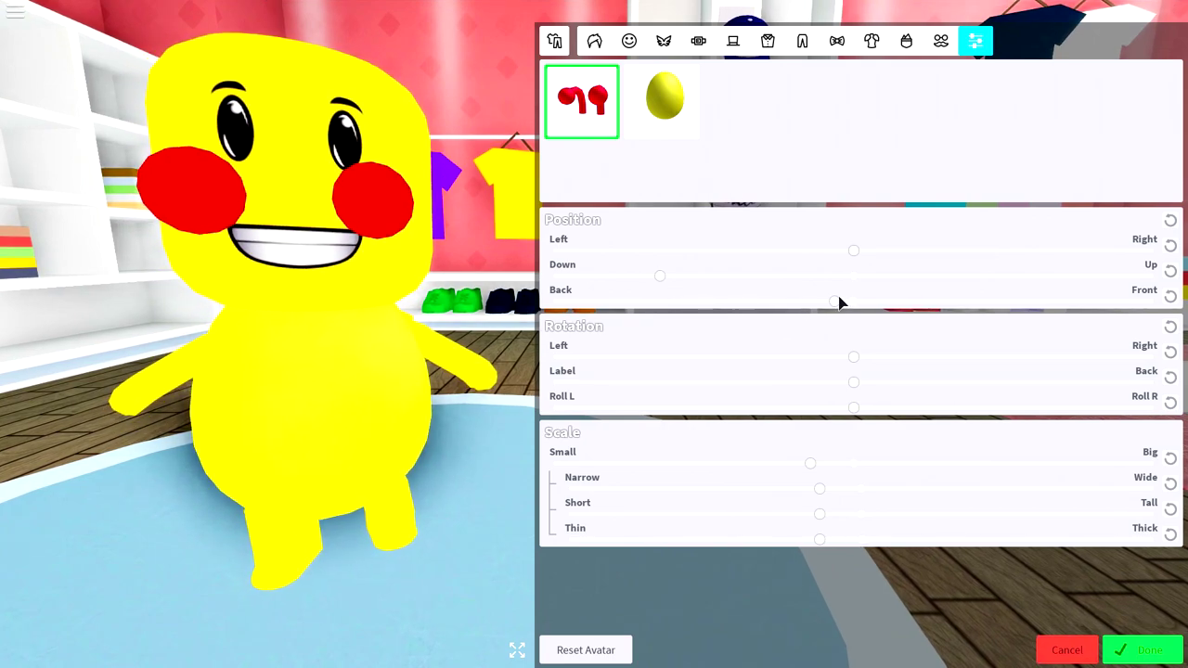
mouse_move(802, 310)
mouse_down()
mouse_move(776, 315)
mouse_move(790, 316)
mouse_up()
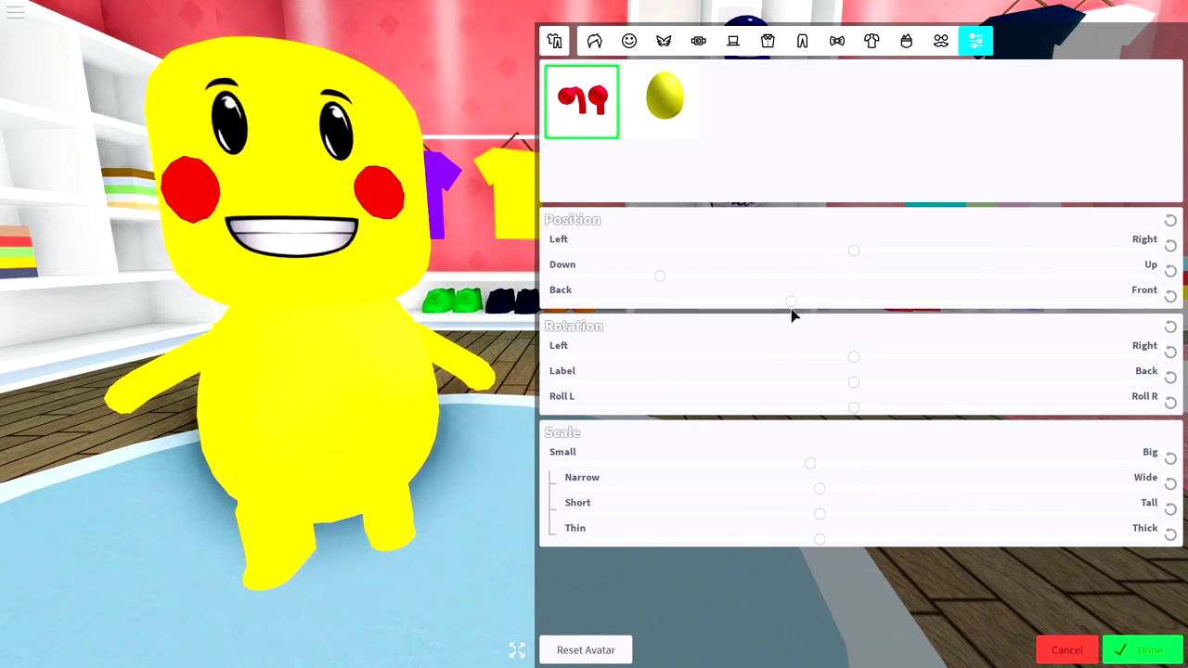
mouse_move(390, 181)
mouse_down()
mouse_move(787, 254)
mouse_move(268, 265)
mouse_move(286, 296)
mouse_up()
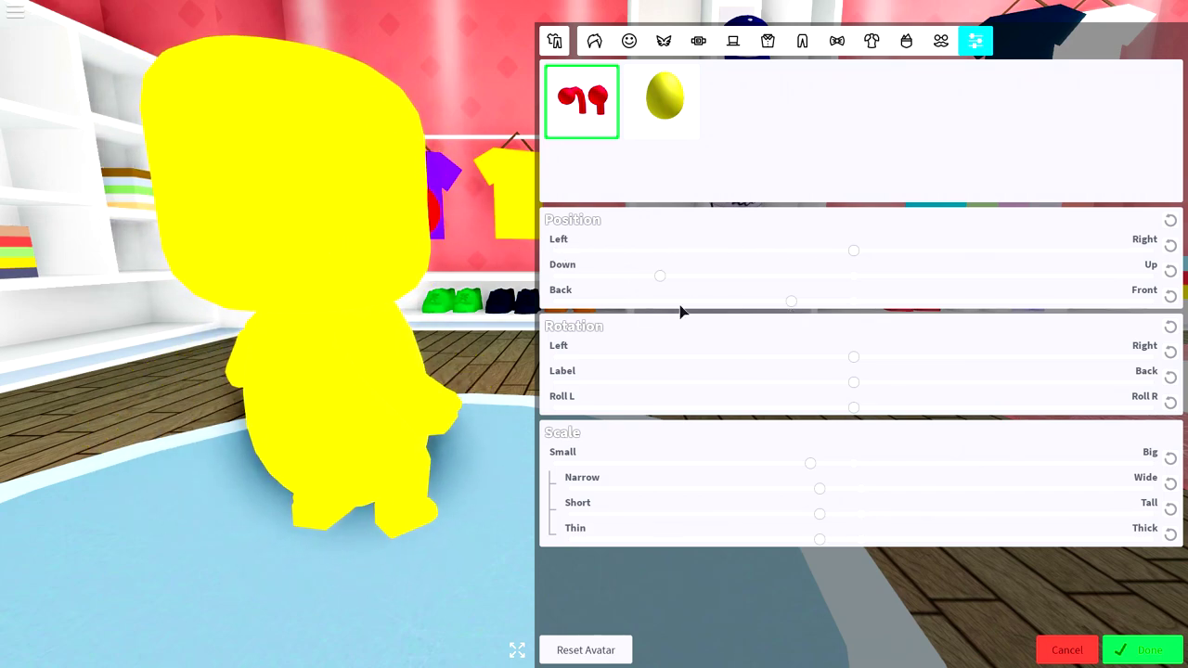
mouse_move(790, 306)
mouse_down()
mouse_move(639, 310)
mouse_move(647, 281)
mouse_up()
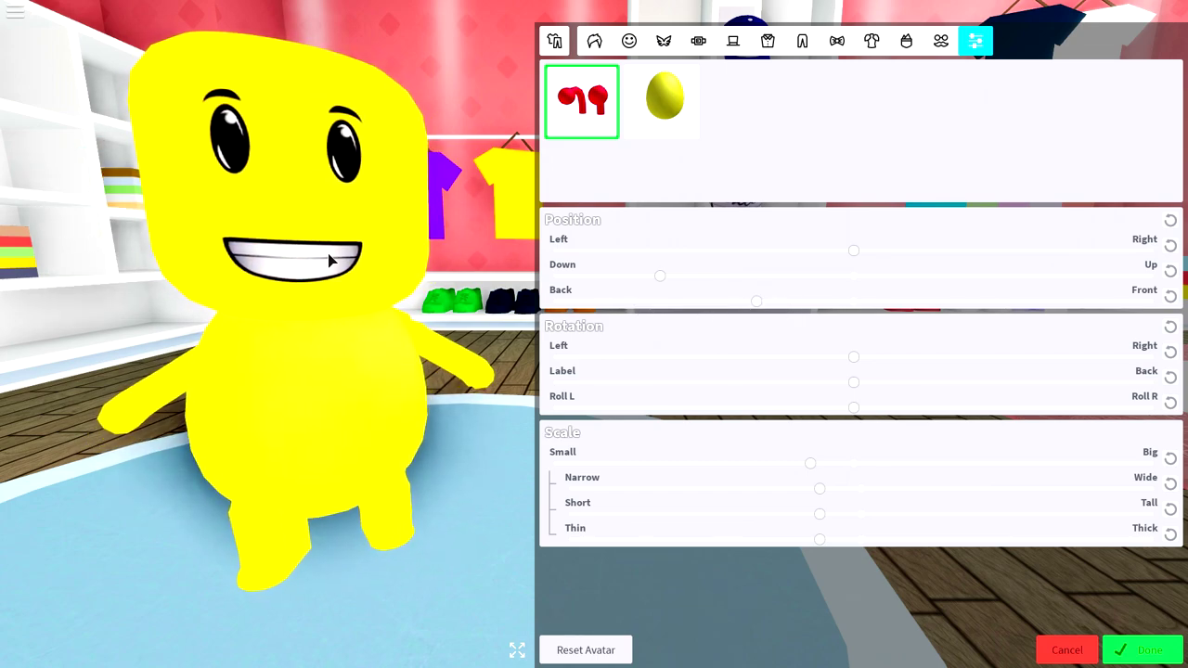
drag(773, 308, 788, 307)
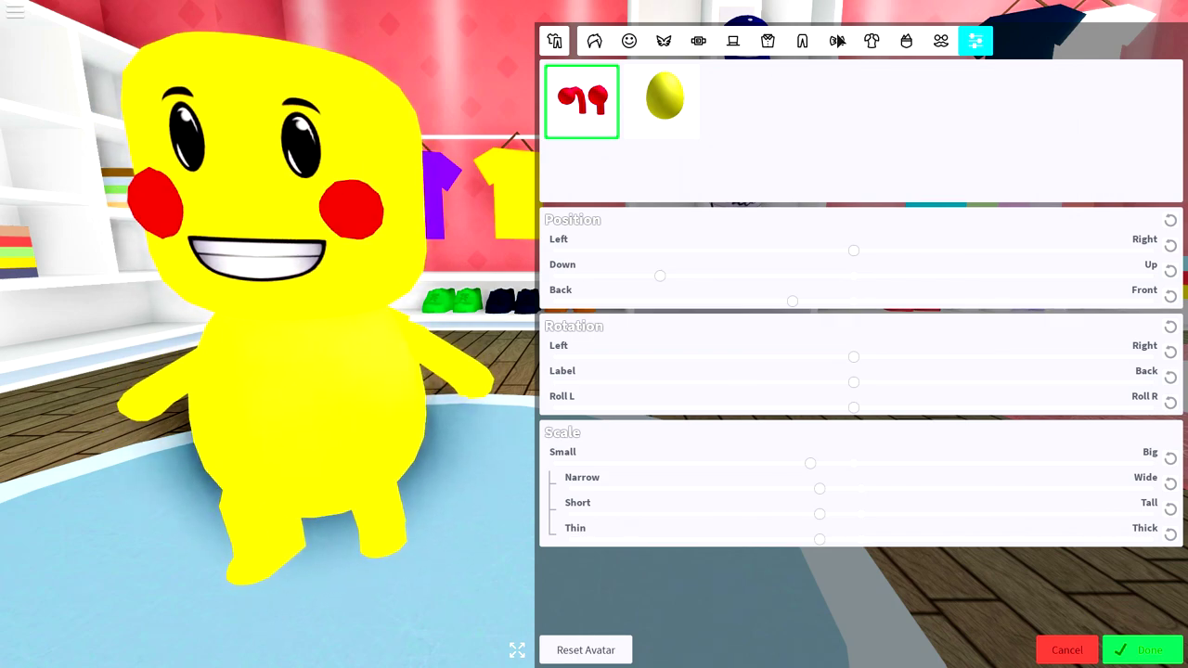
click(836, 41)
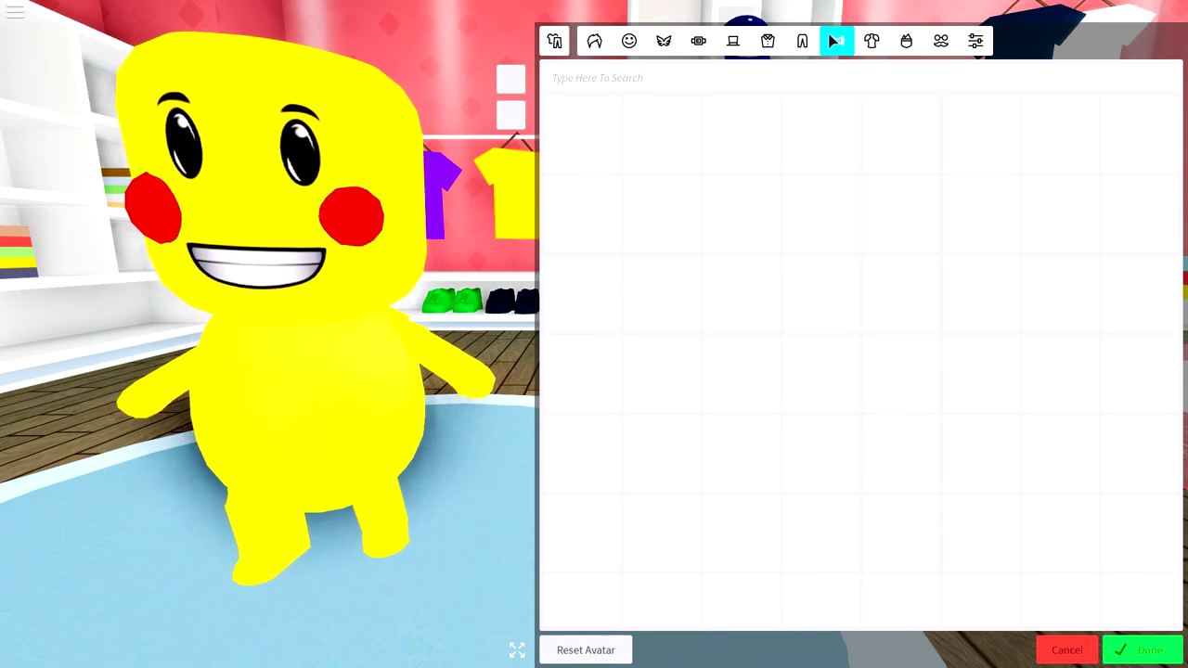
- Search neckwear for 'lightning' and equip the lightning-bolt accessory
click(801, 87)
text(lightning)
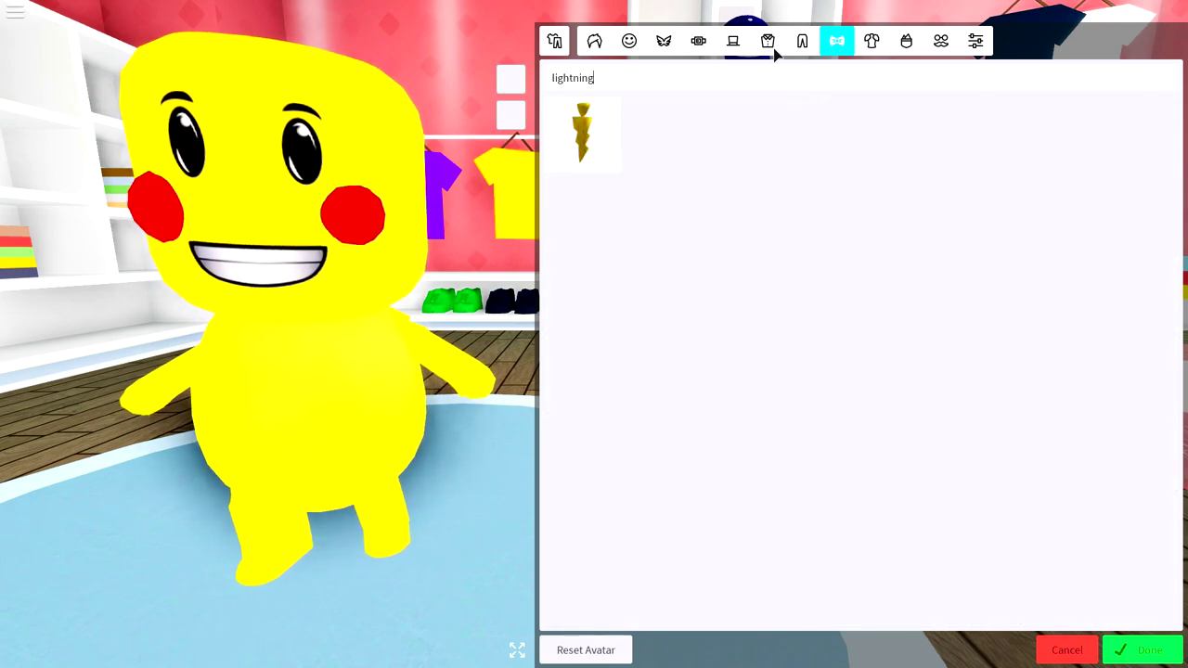
click(584, 143)
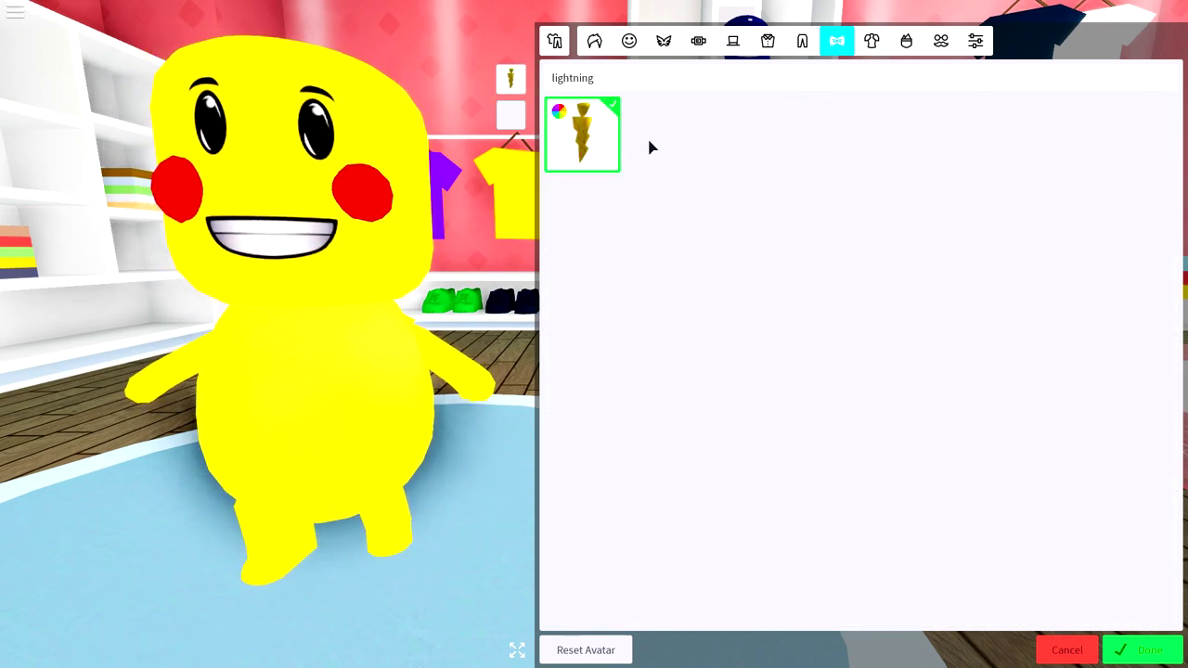
click(975, 41)
click(730, 119)
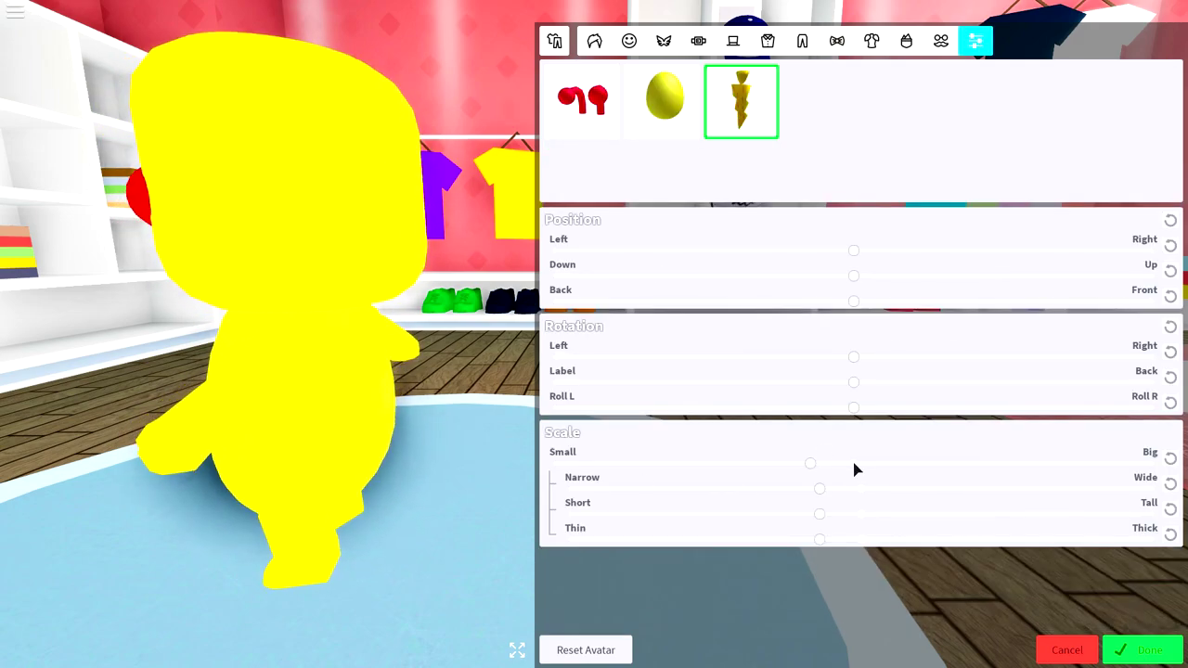
- Move the lightning bolt out sideways and rotate it to lie like a tail
drag(226, 420, 526, 434)
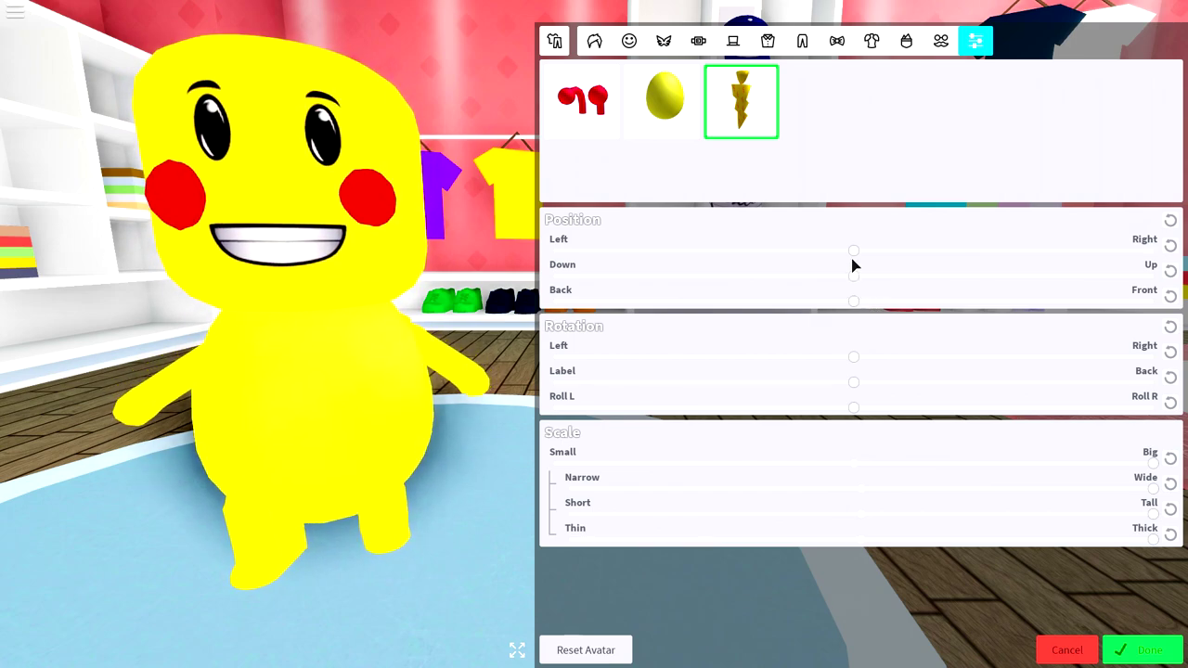
drag(854, 252, 1043, 253)
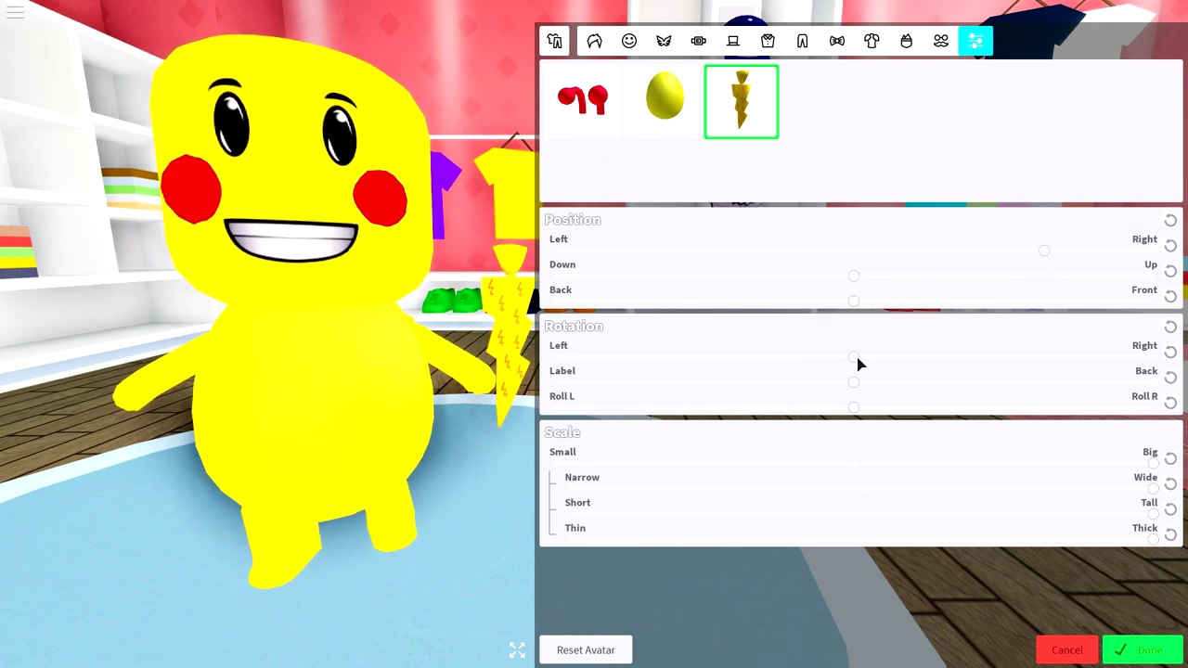
drag(858, 364, 1184, 380)
drag(854, 382, 1178, 382)
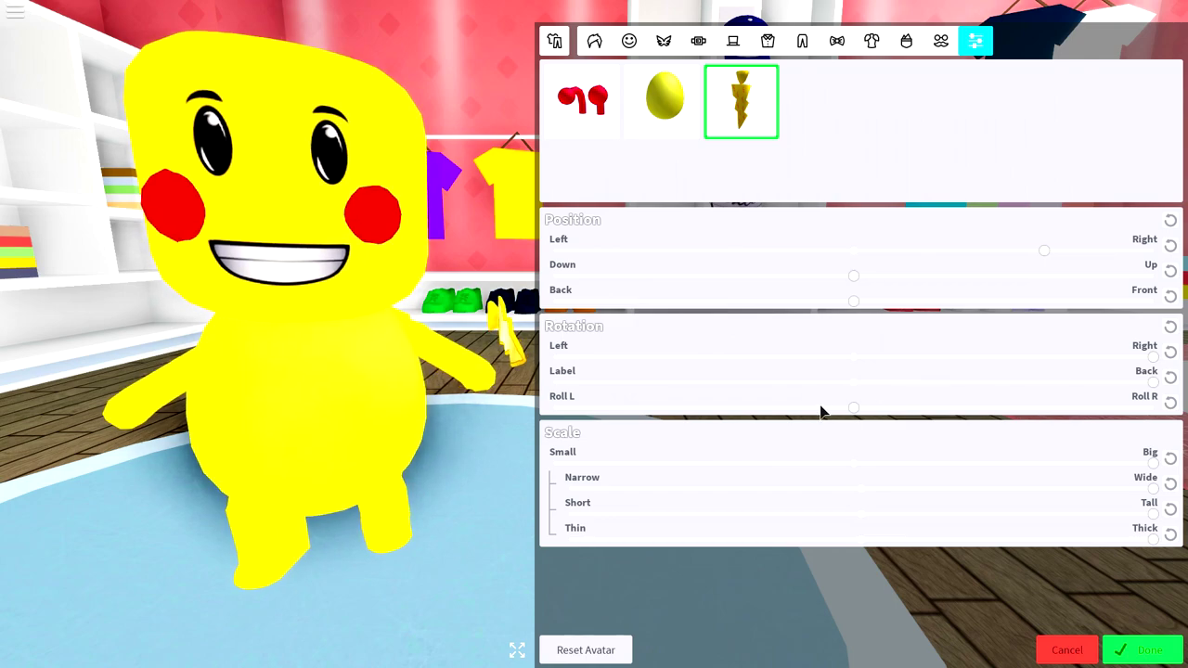
drag(931, 421, 1063, 369)
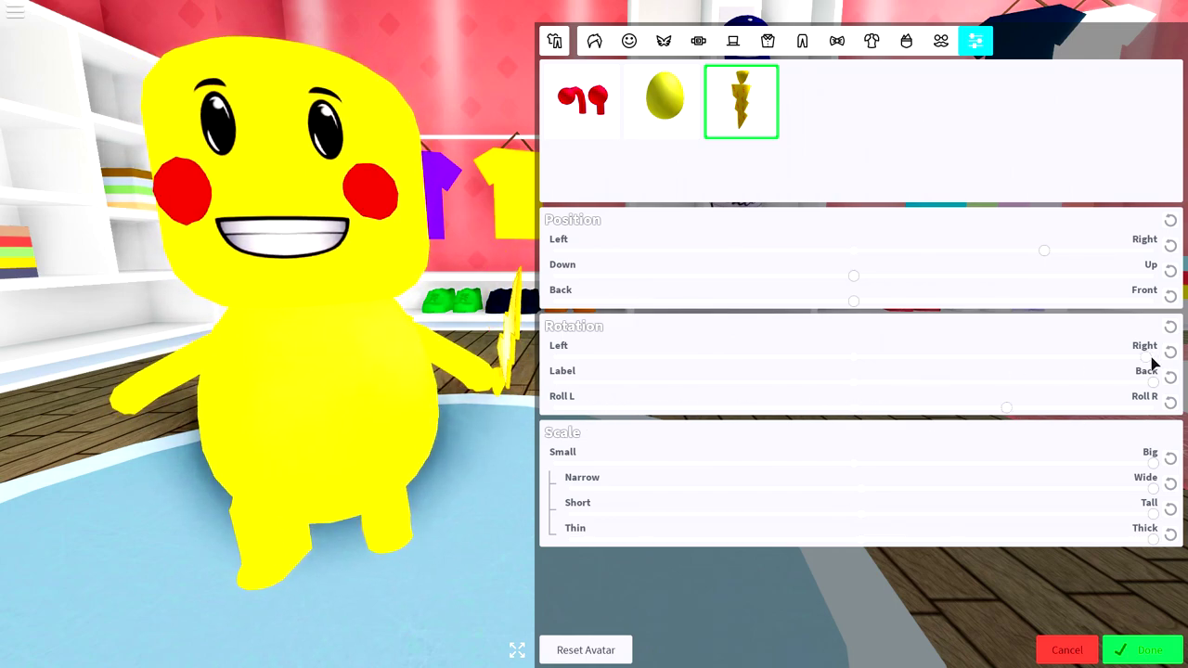
drag(1150, 364, 771, 366)
mouse_move(981, 411)
mouse_down()
mouse_move(753, 406)
mouse_move(866, 379)
mouse_move(831, 380)
mouse_up()
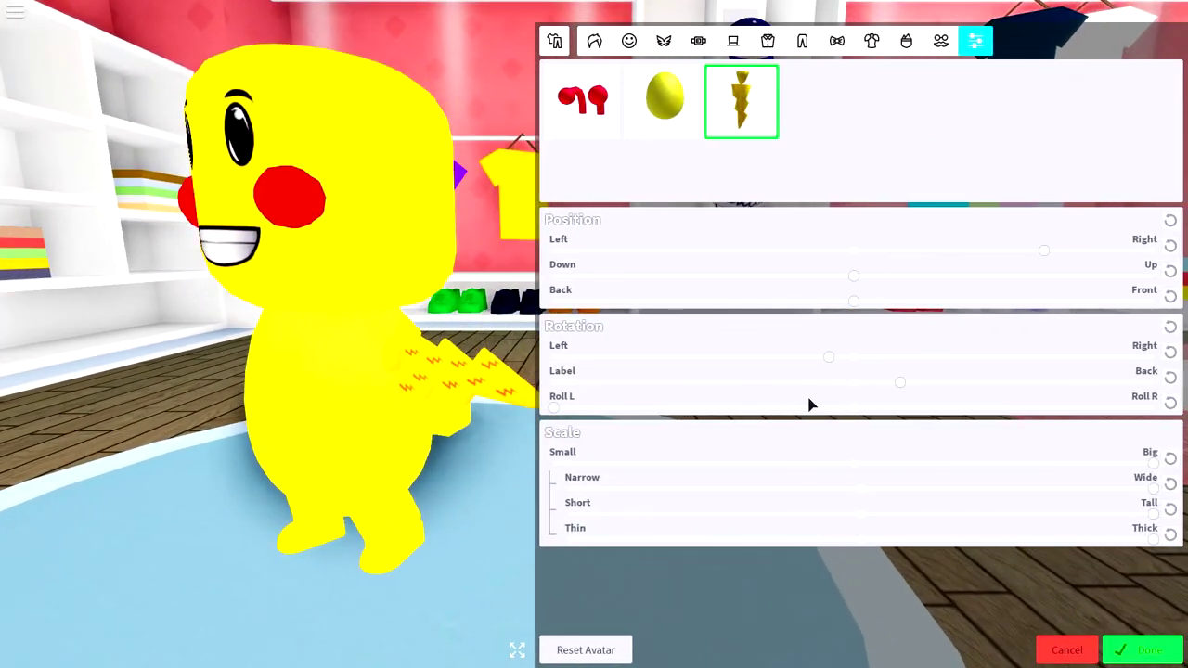
- Lower the bolt and shift it back toward the body's centre, checking the tail from behind
drag(852, 275, 754, 275)
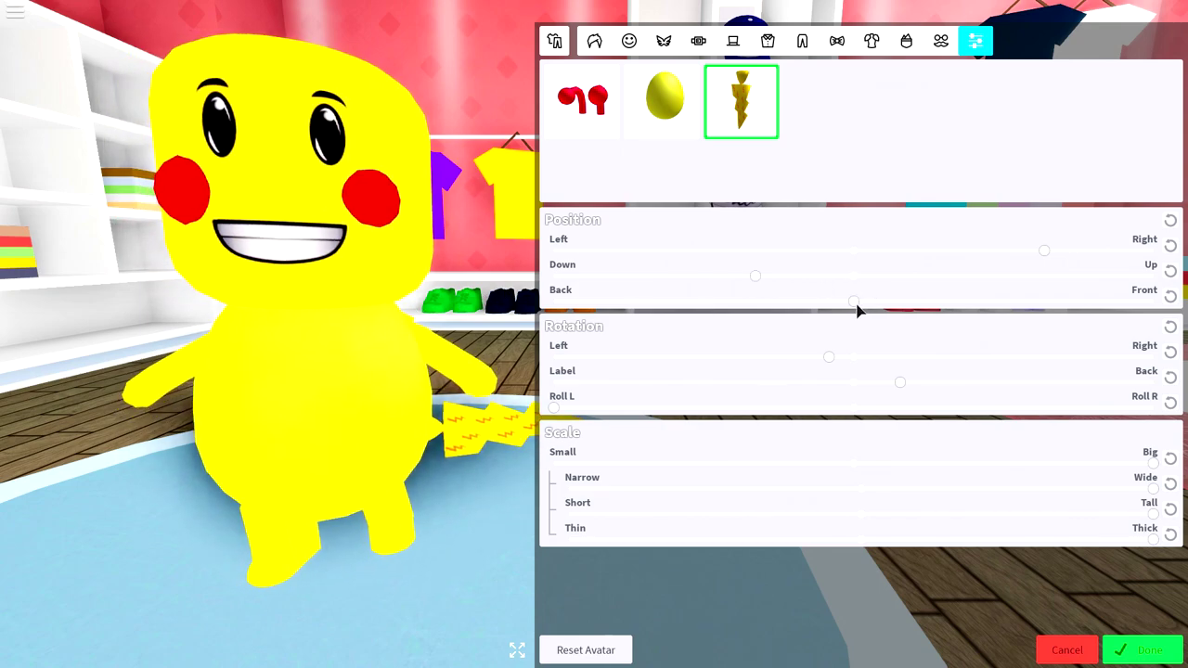
drag(857, 310, 785, 313)
drag(734, 278, 715, 276)
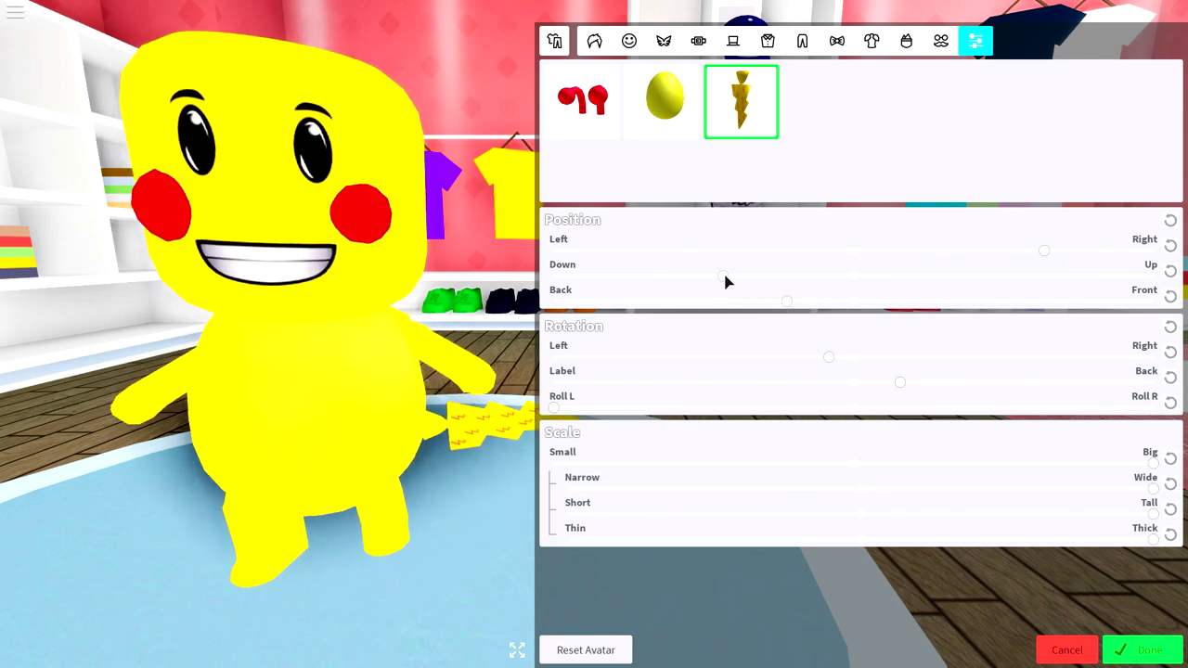
drag(1036, 259, 992, 263)
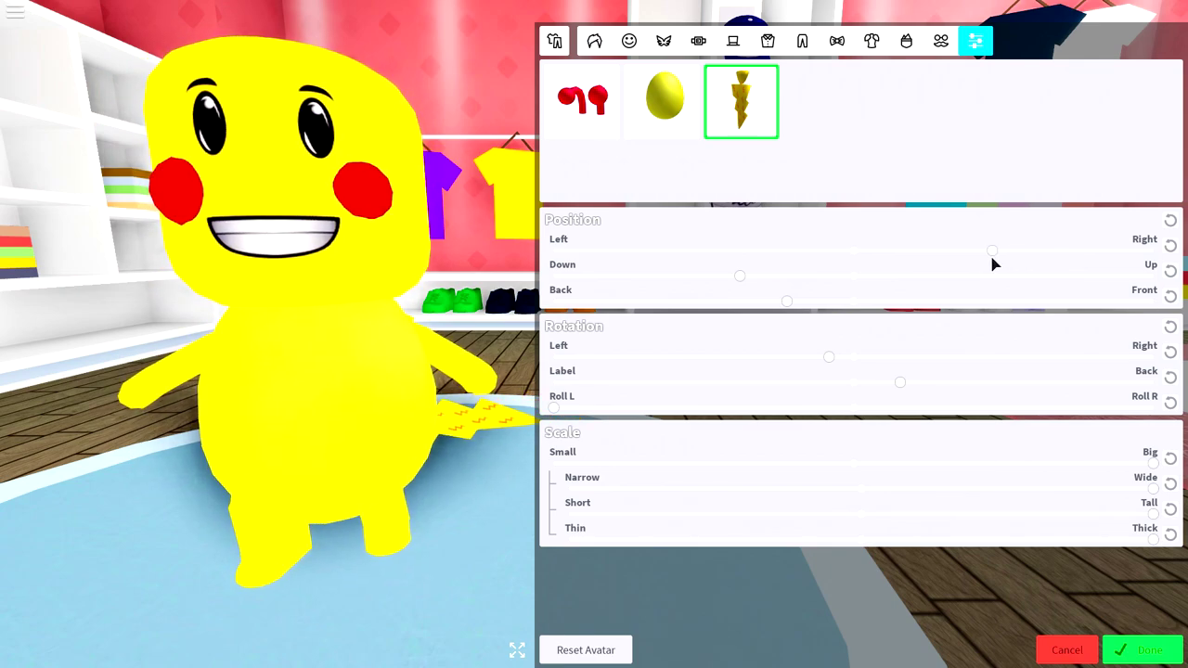
mouse_move(352, 320)
mouse_down()
mouse_move(85, 322)
mouse_move(422, 415)
mouse_up()
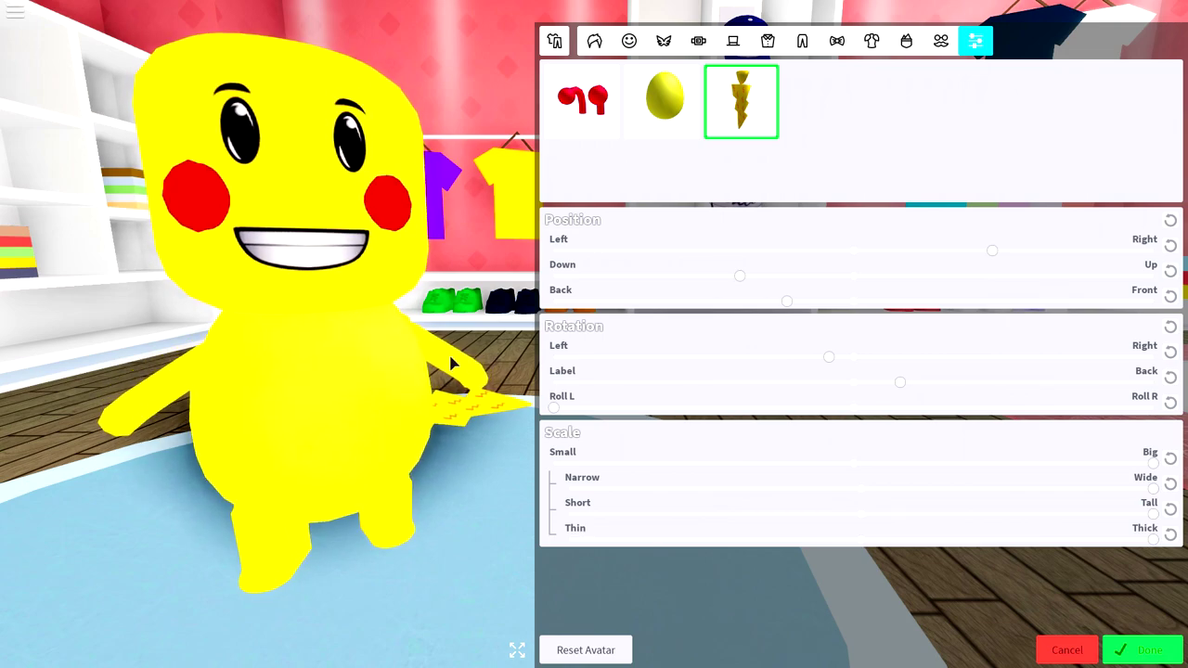
drag(449, 348, 233, 371)
mouse_move(436, 352)
mouse_down()
mouse_move(249, 346)
mouse_move(501, 369)
mouse_move(371, 212)
mouse_move(278, 232)
mouse_up()
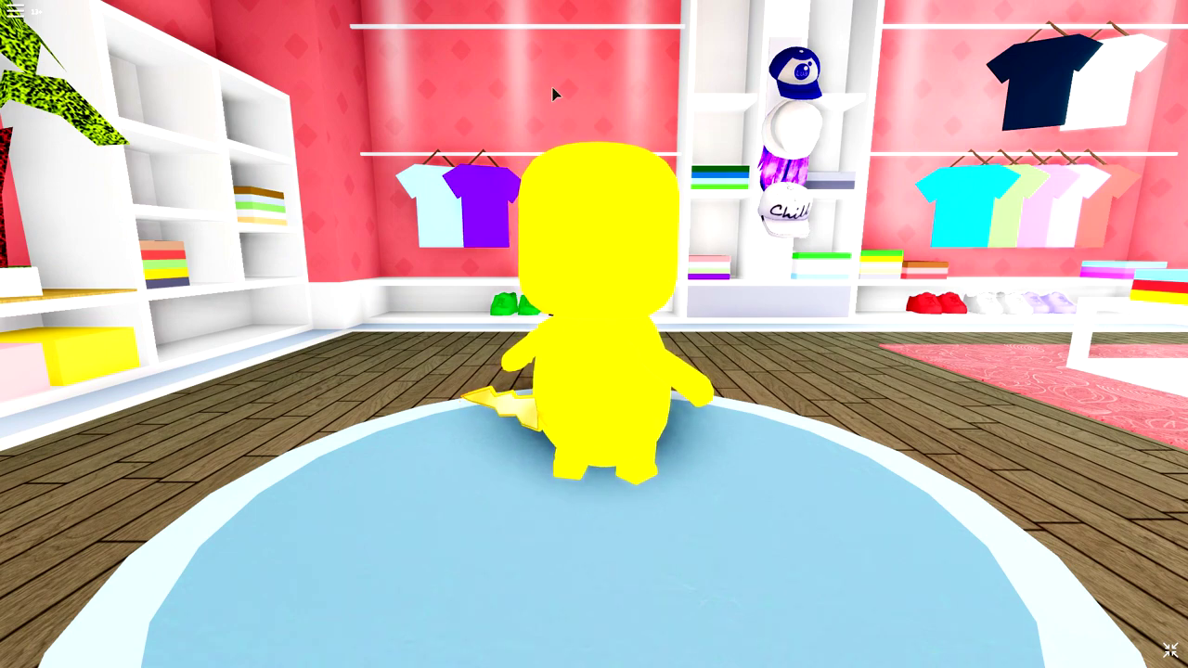
key(d)
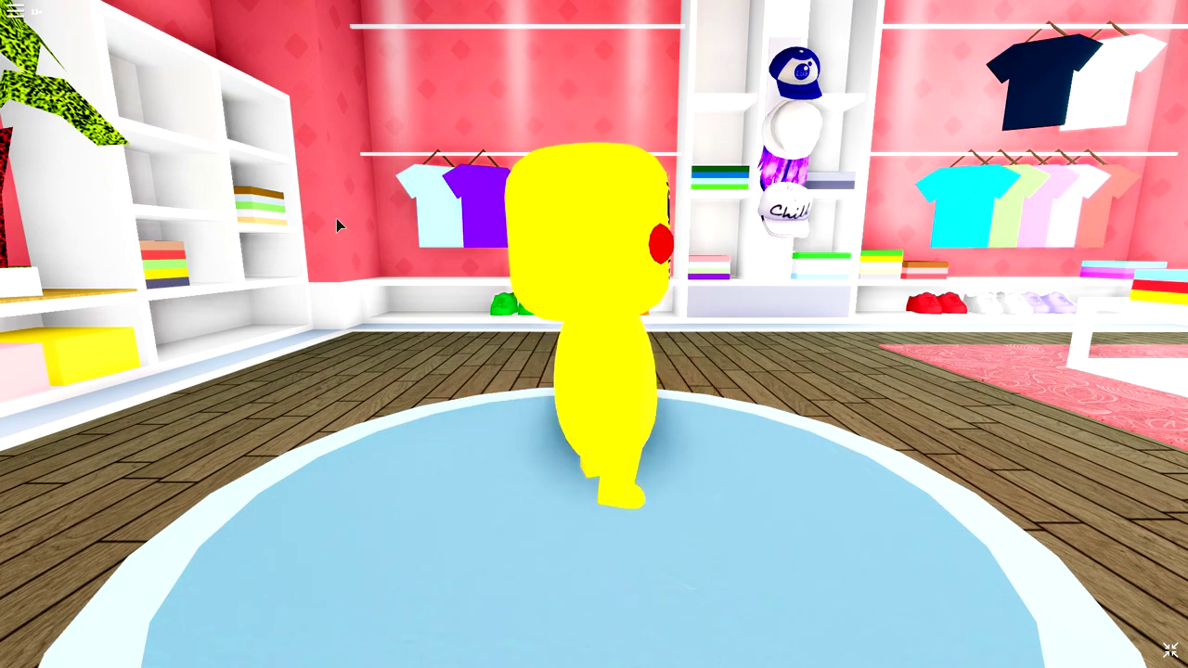
key(s)
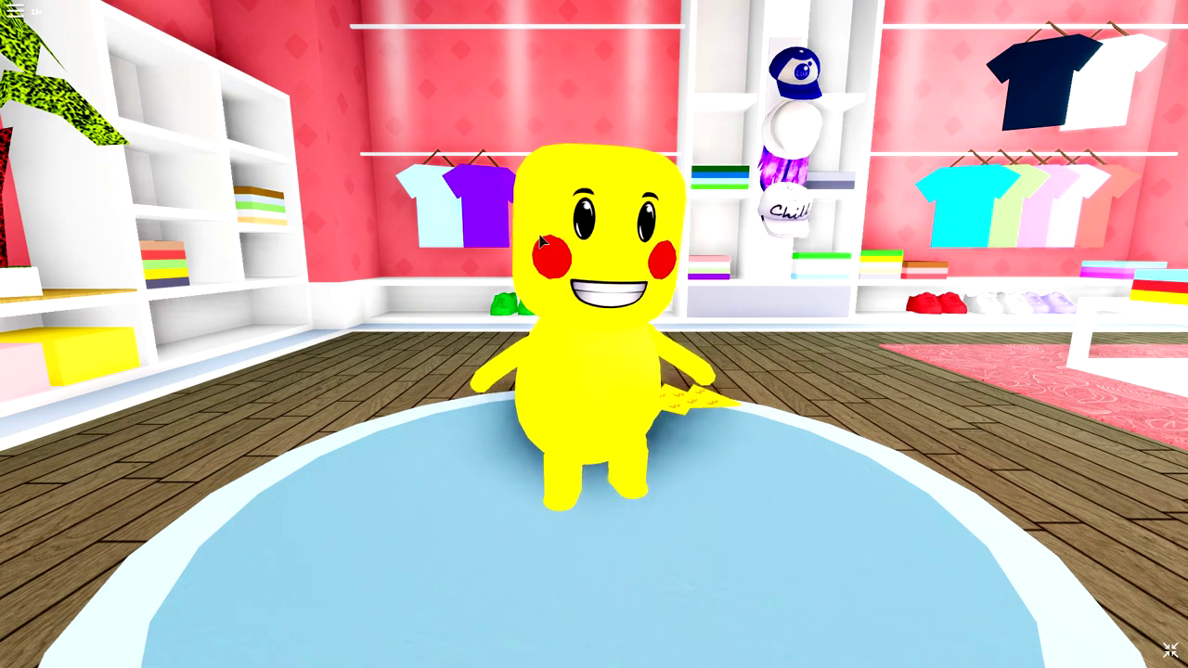
click(517, 239)
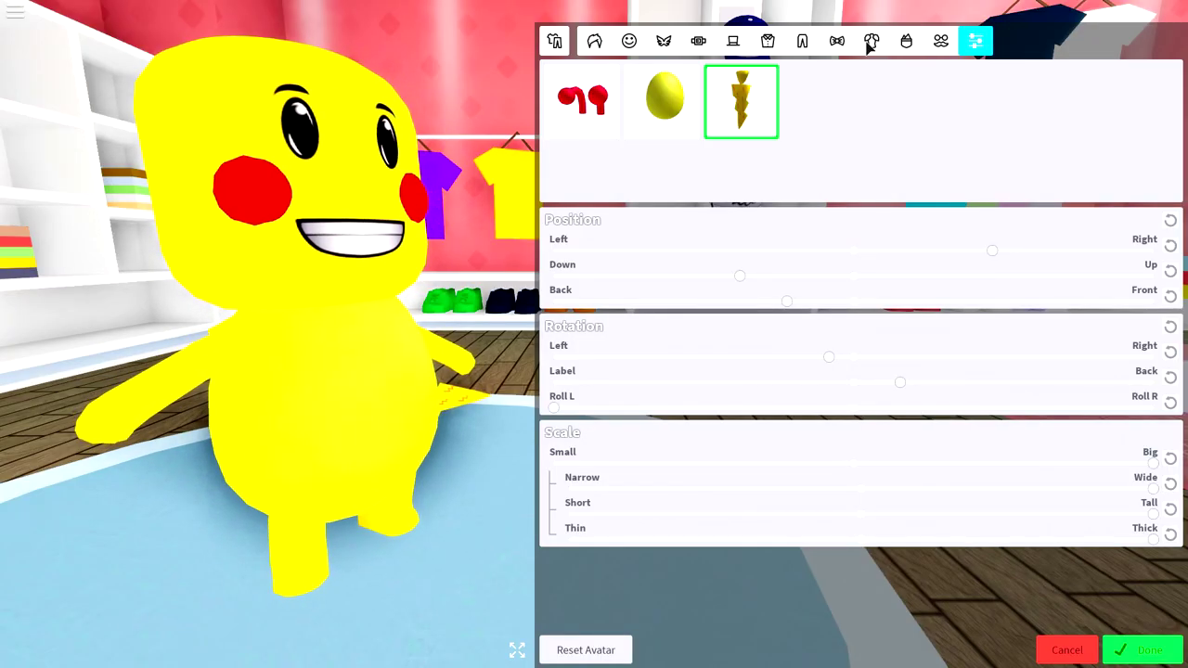
- Search face accessories for 'overdrive' and equip the yellow goggles
click(941, 42)
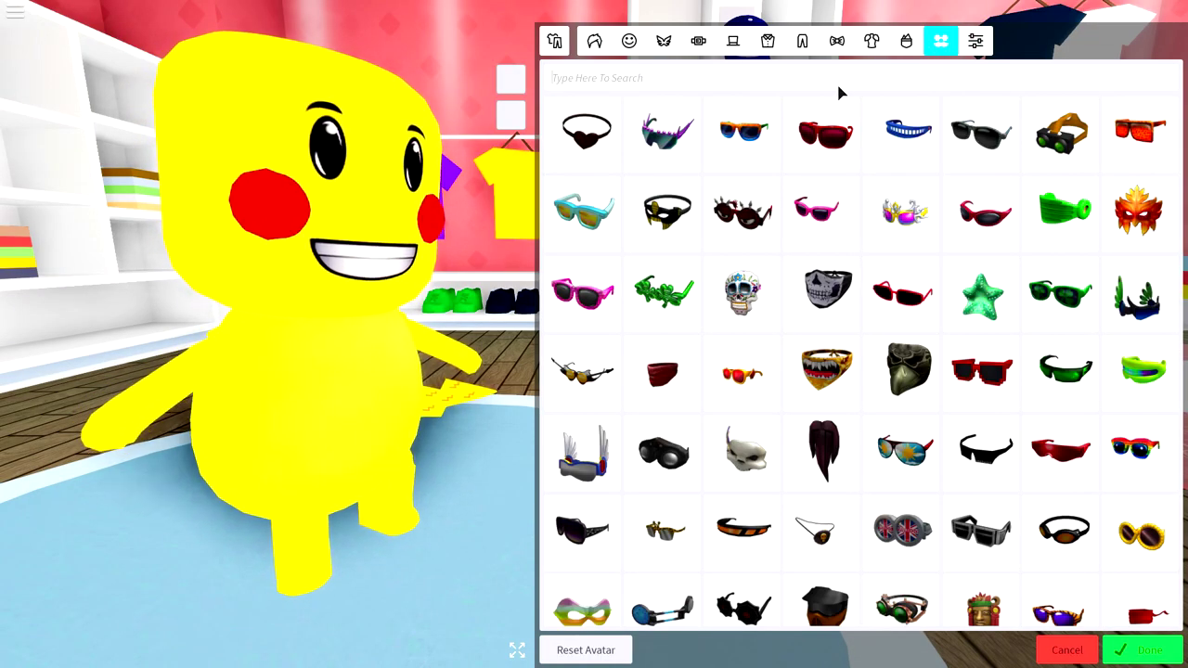
click(764, 78)
text(overd)
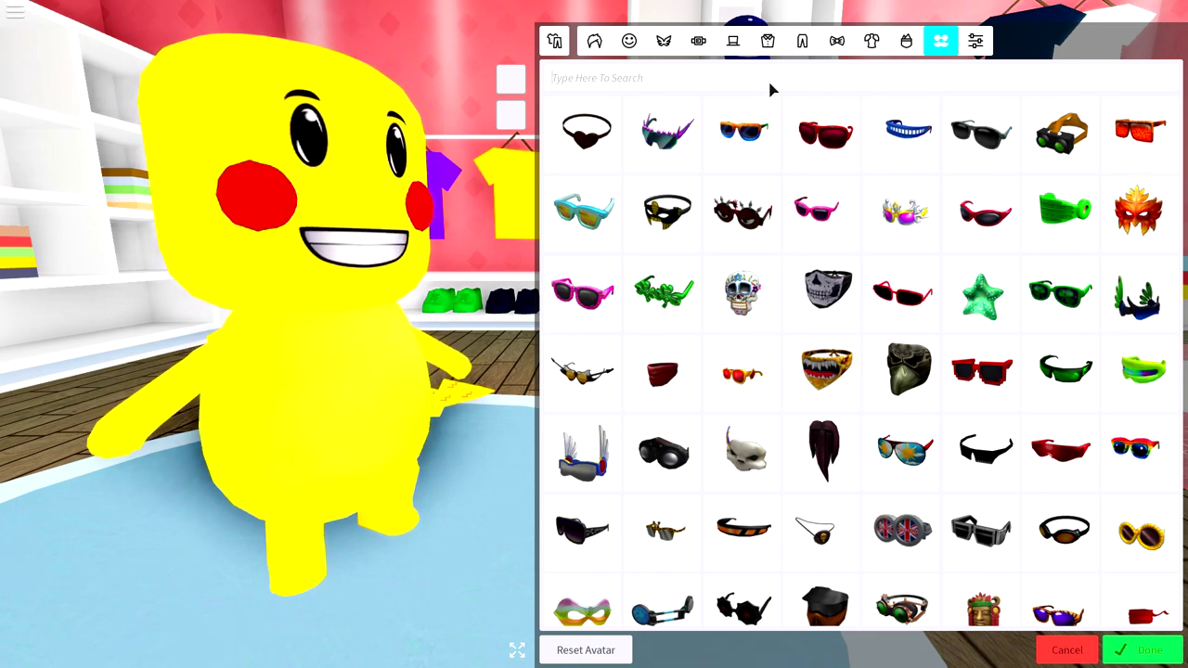
text(rive)
click(581, 130)
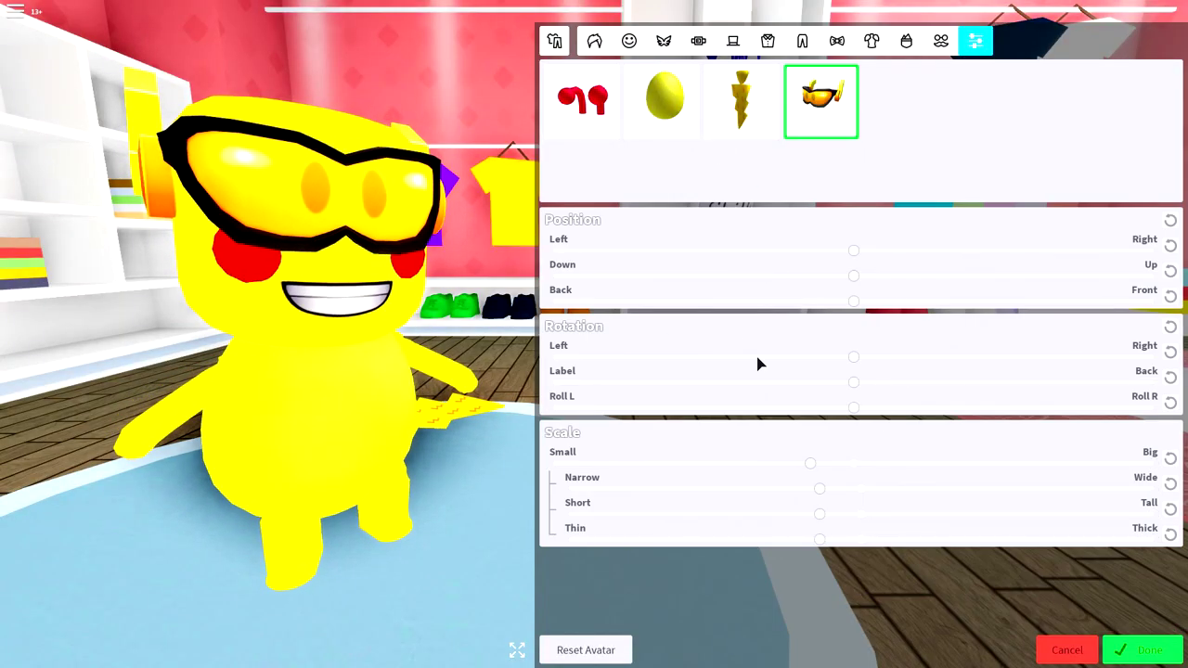
- Rotate and shrink the goggles so their yellow fins stand up like ears
mouse_move(854, 357)
mouse_down()
mouse_move(732, 361)
mouse_move(854, 371)
mouse_move(832, 384)
mouse_move(687, 386)
mouse_up()
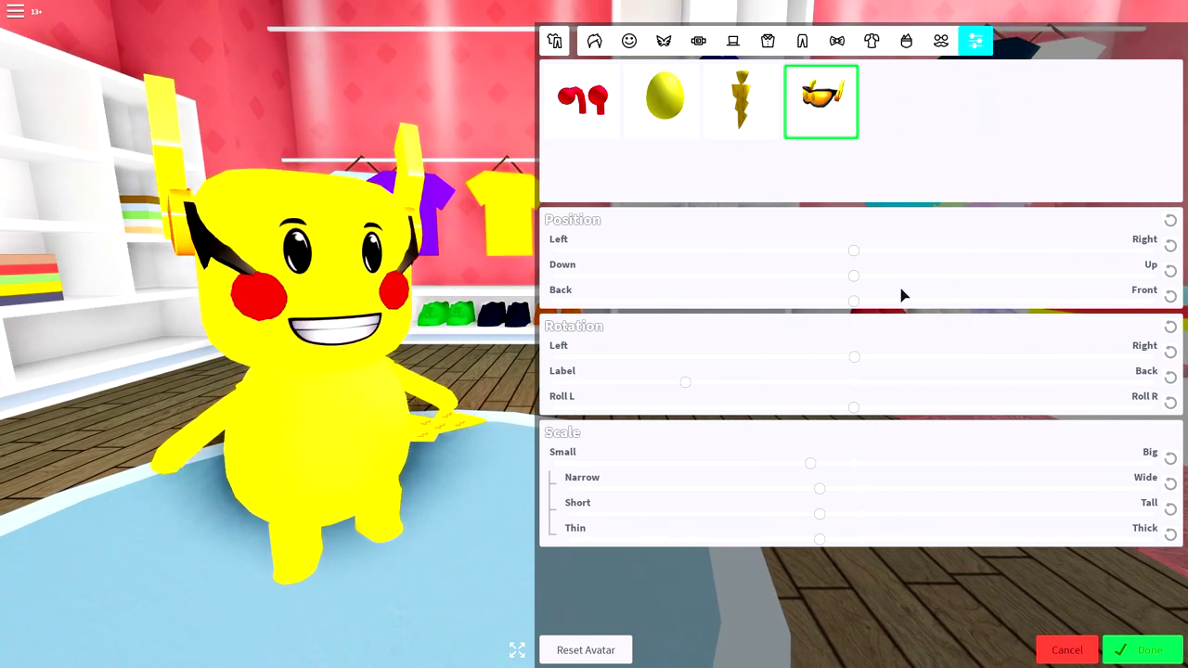
drag(821, 452, 756, 482)
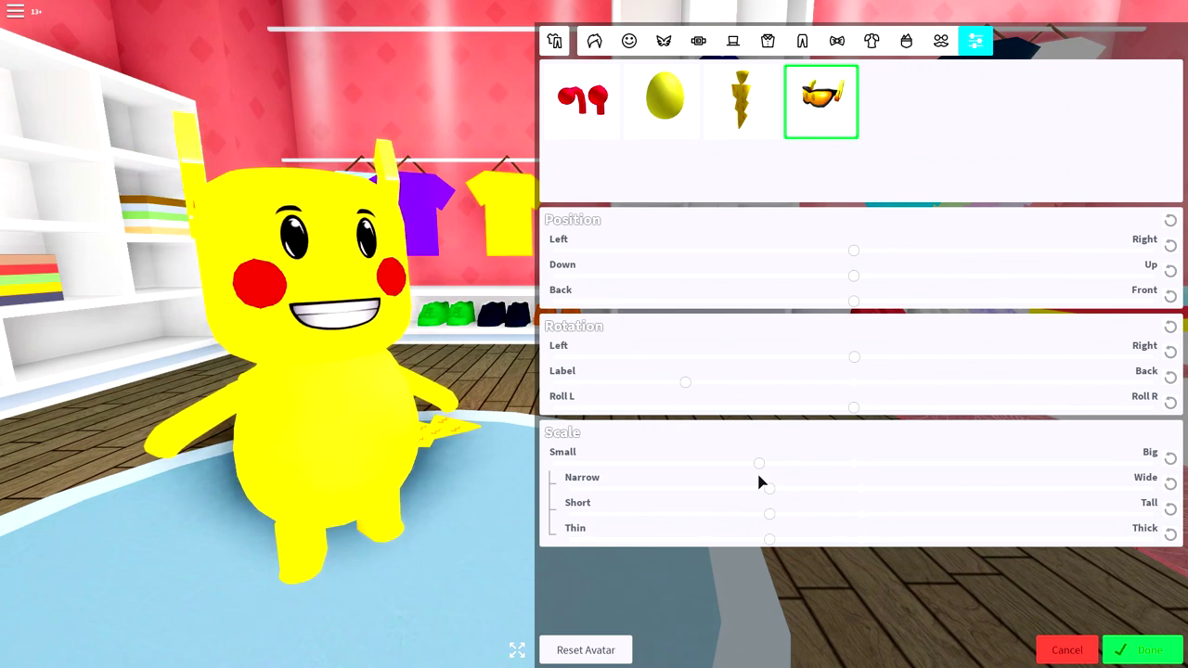
drag(425, 281, 597, 273)
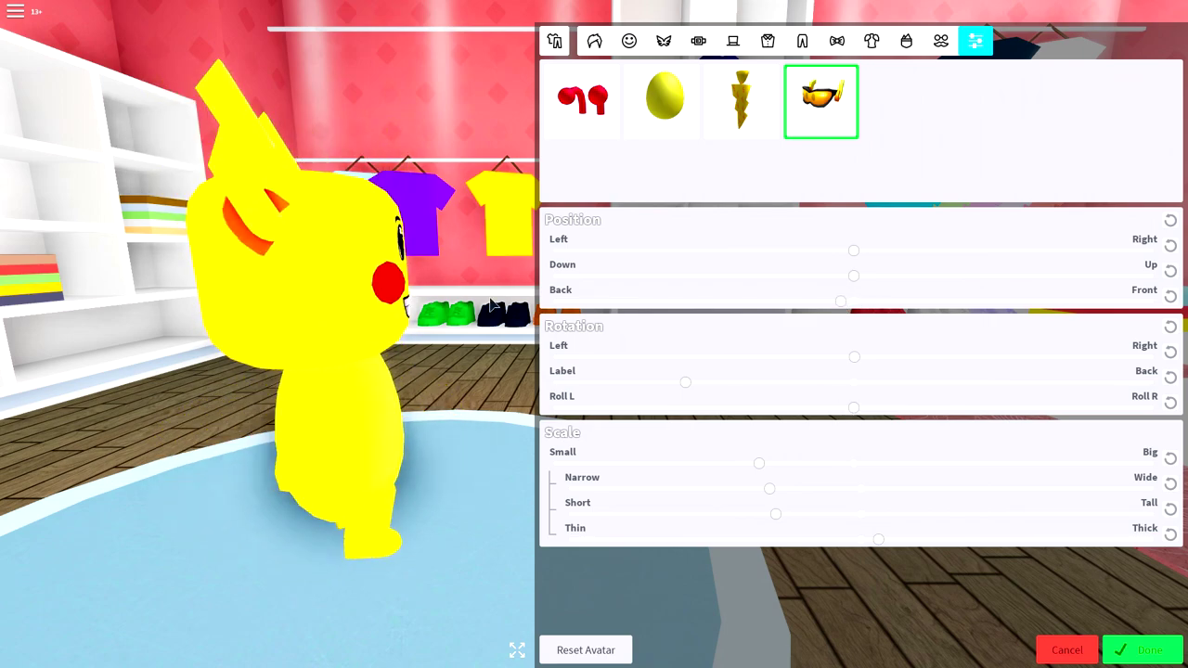
drag(491, 306, 311, 345)
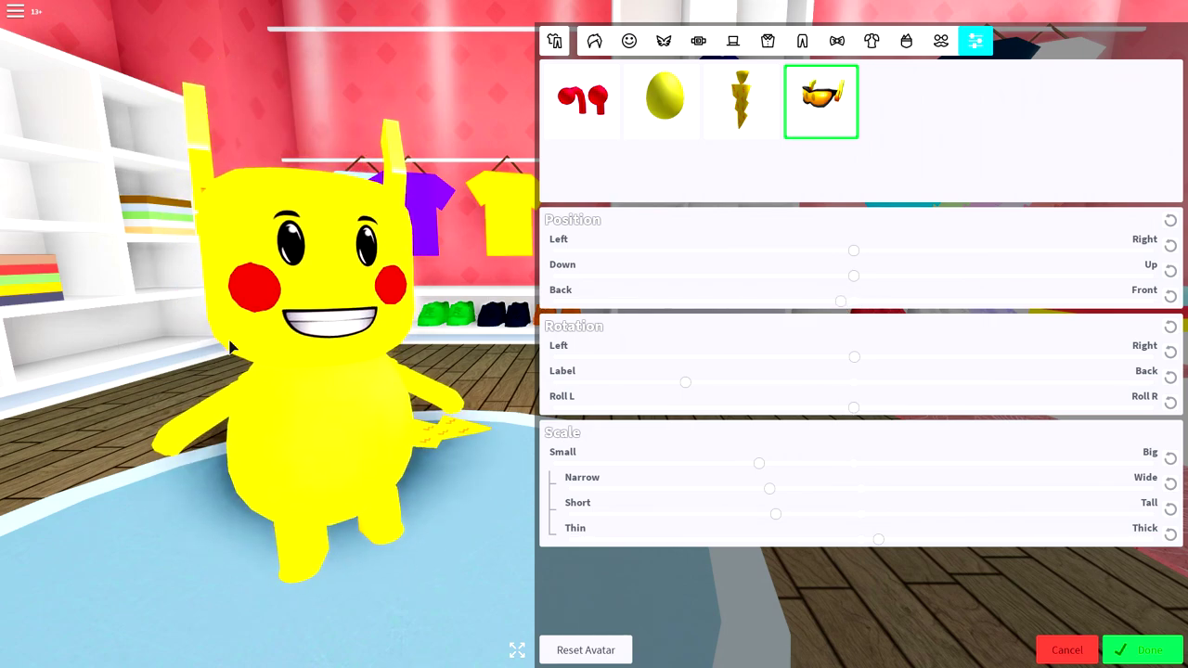
mouse_move(473, 388)
mouse_down()
mouse_move(268, 287)
mouse_move(297, 80)
mouse_move(337, 41)
mouse_up()
drag(303, 109, 452, 286)
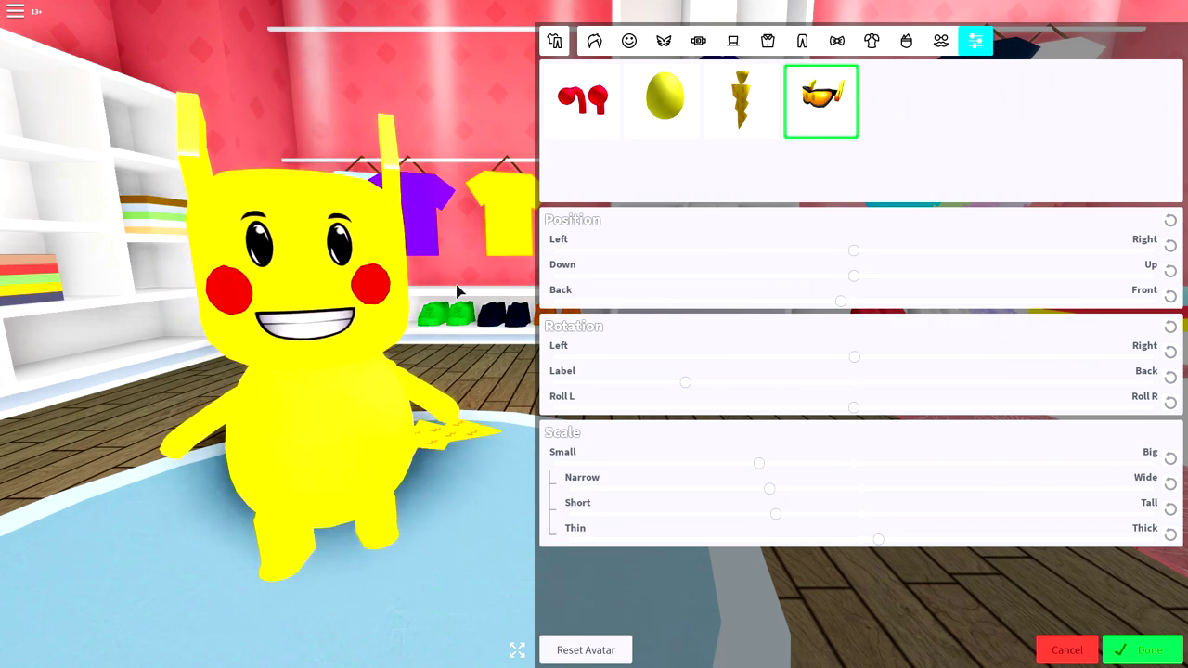
click(940, 41)
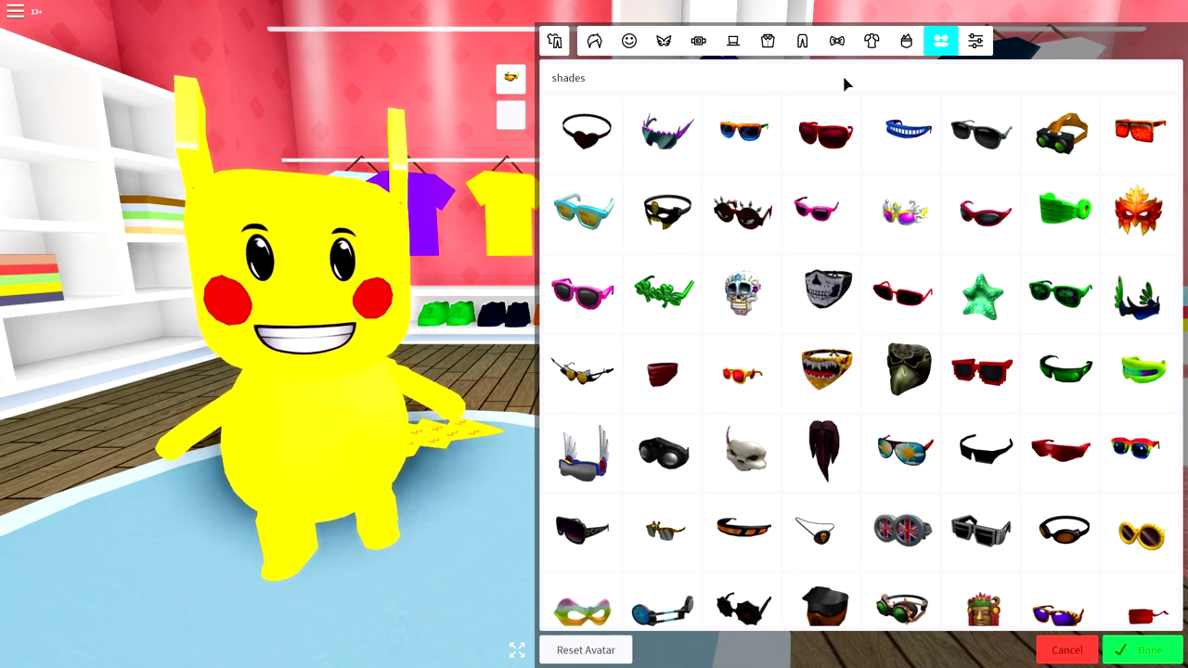
- Add the black sunglasses found with the 'shades' search, then clear the search field
click(815, 461)
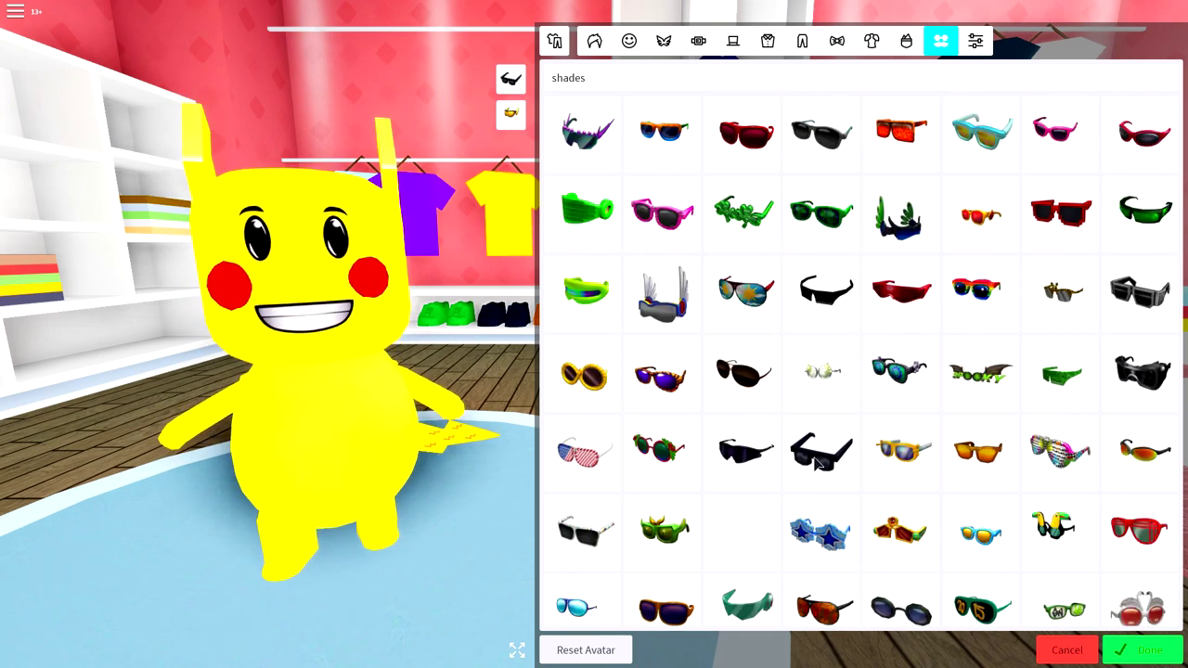
click(617, 82)
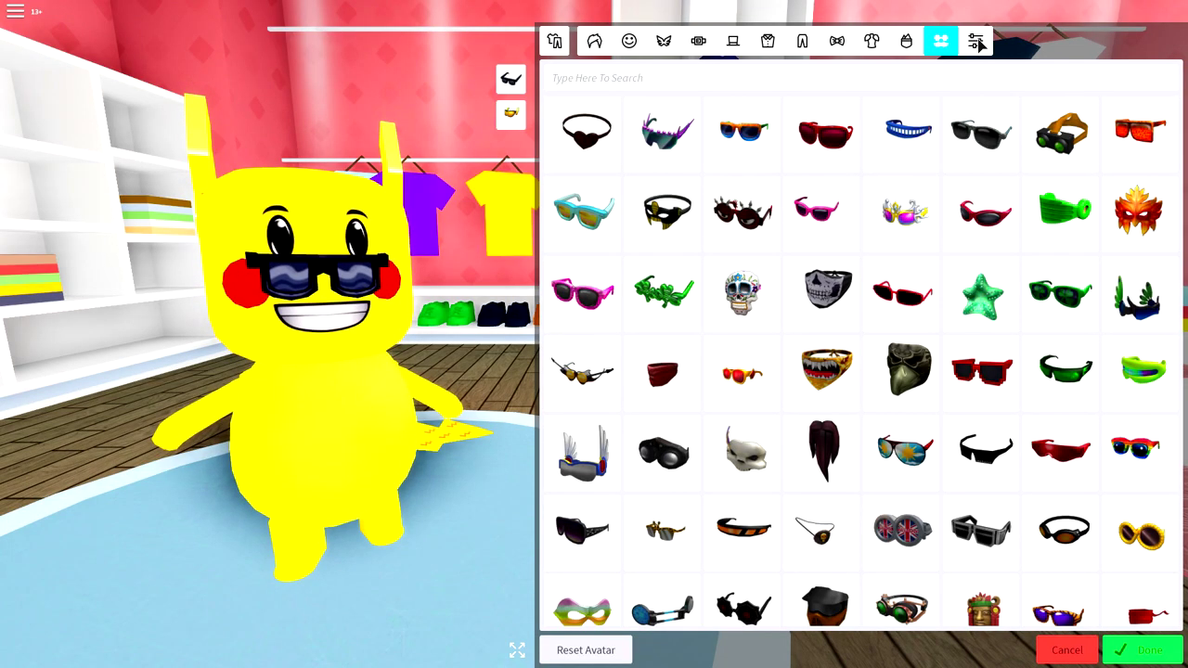
click(976, 41)
click(803, 110)
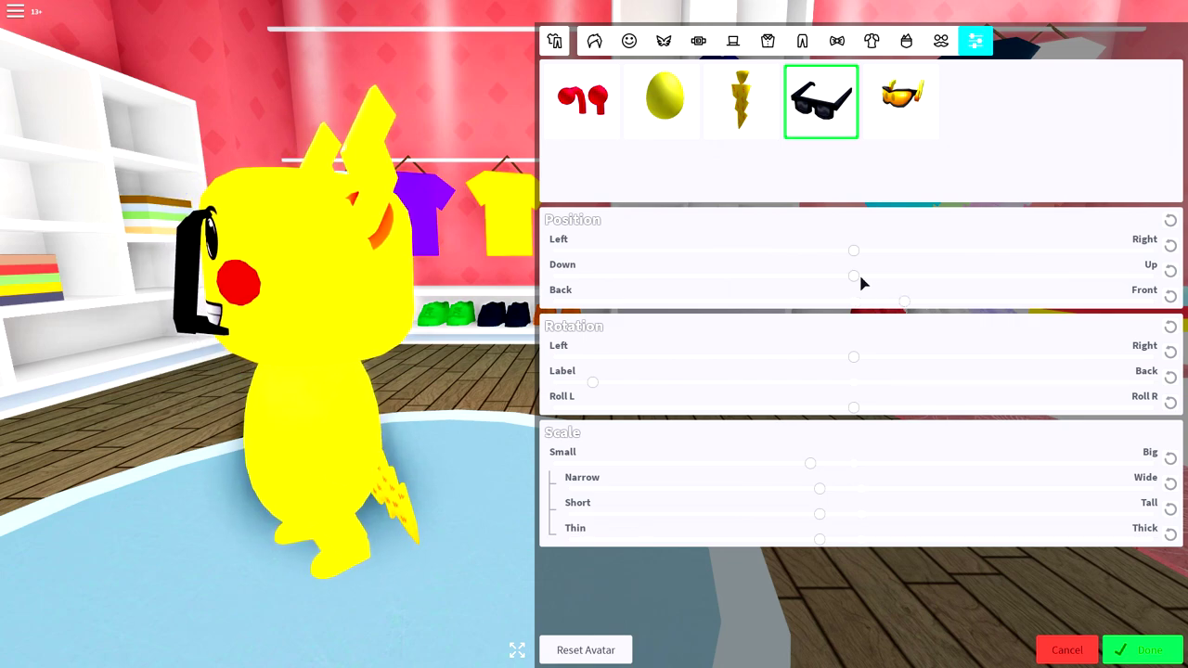
- Enlarge, tilt, push back and stretch the sunglasses taller so they form black ear tips
drag(948, 284, 983, 294)
drag(906, 313, 756, 303)
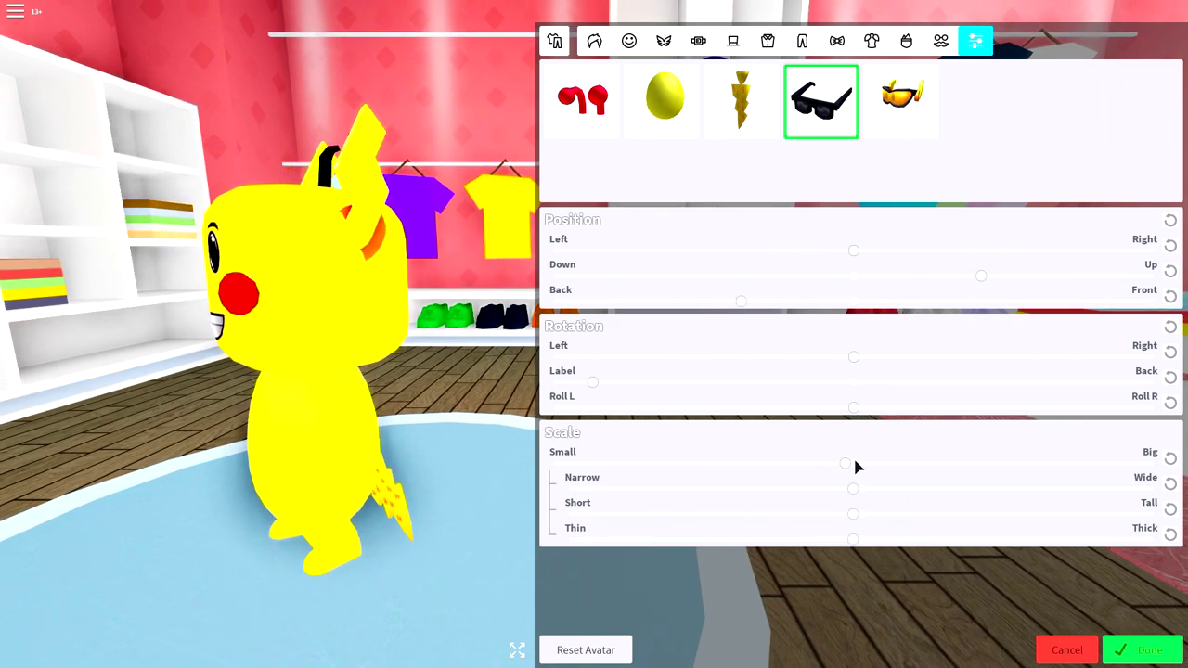
drag(950, 479, 986, 485)
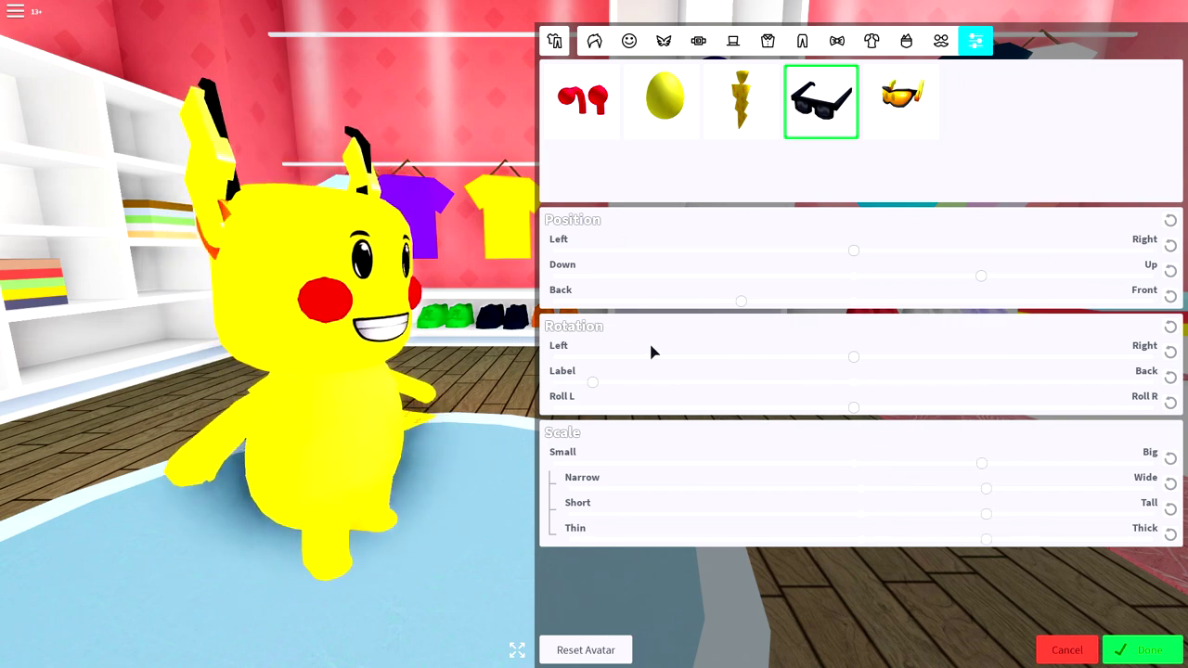
drag(873, 302, 851, 306)
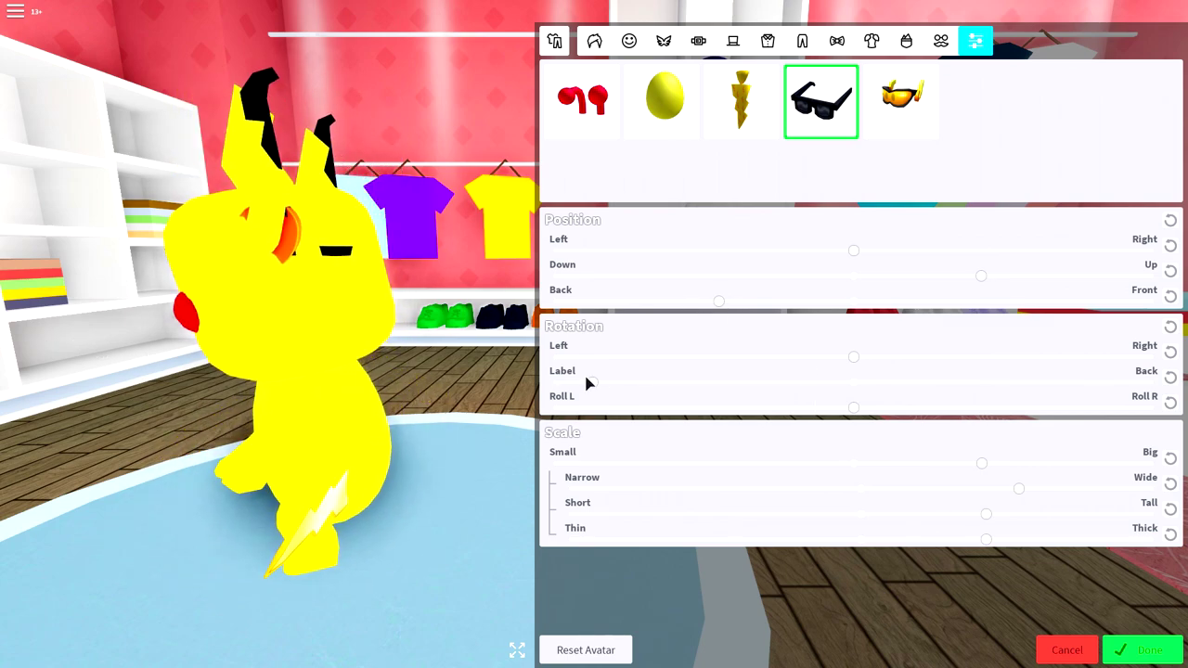
drag(590, 383, 643, 392)
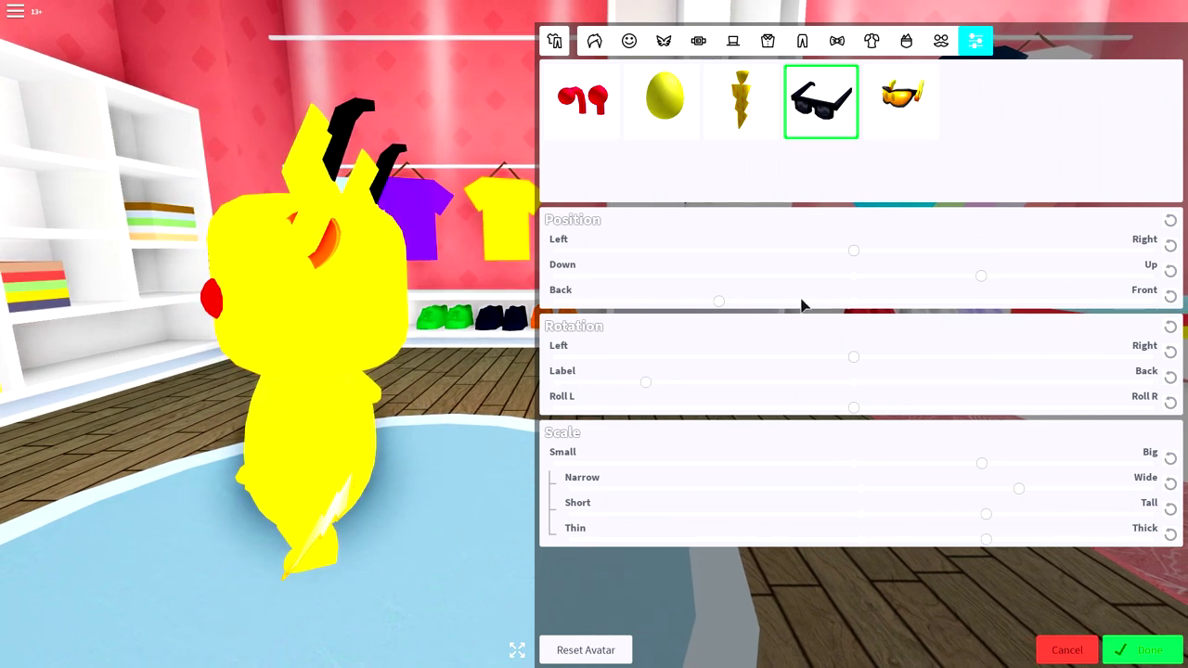
drag(715, 309, 729, 310)
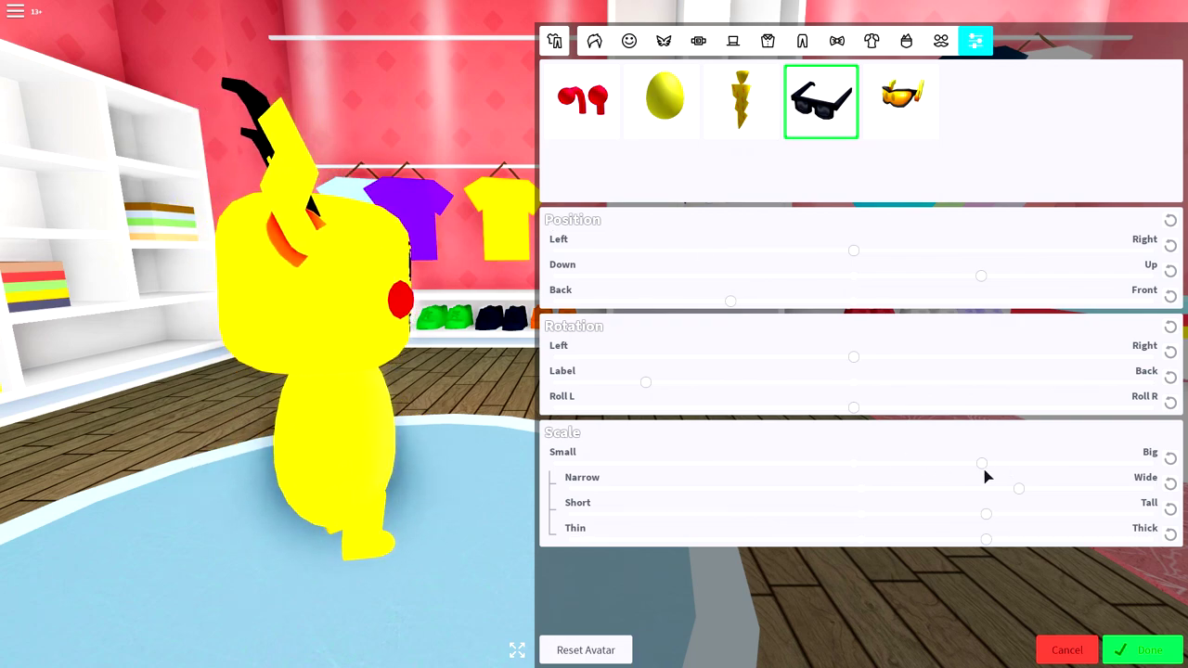
mouse_move(985, 473)
mouse_down()
mouse_move(933, 470)
mouse_move(989, 470)
mouse_move(974, 468)
mouse_up()
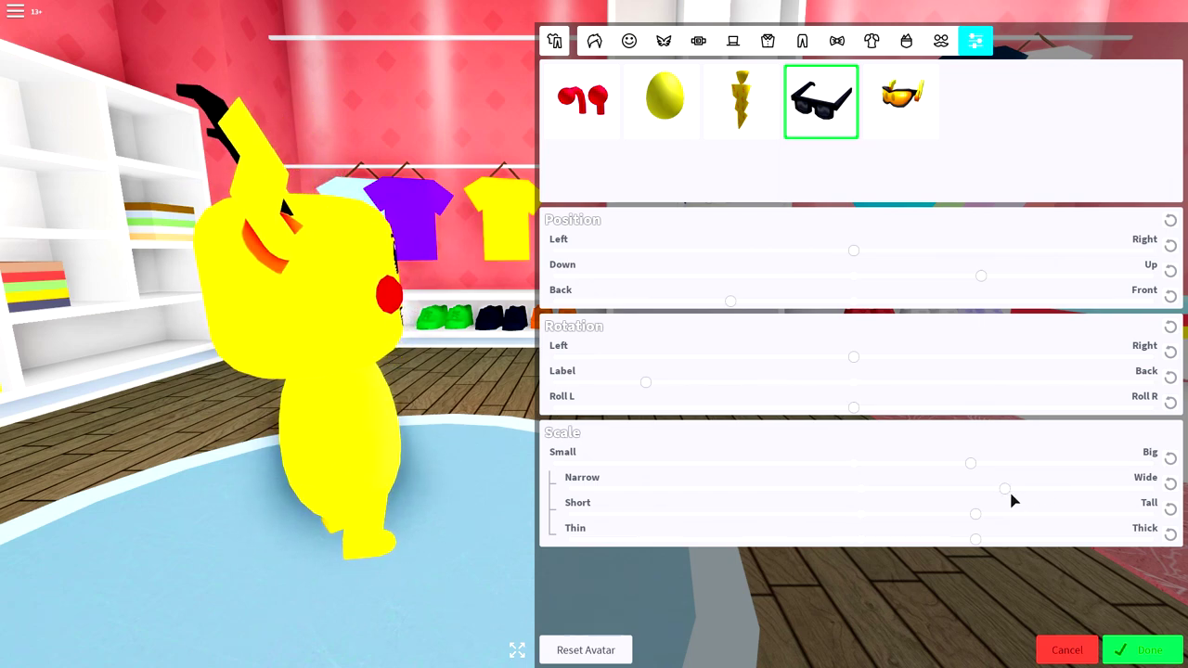
drag(975, 513, 1121, 519)
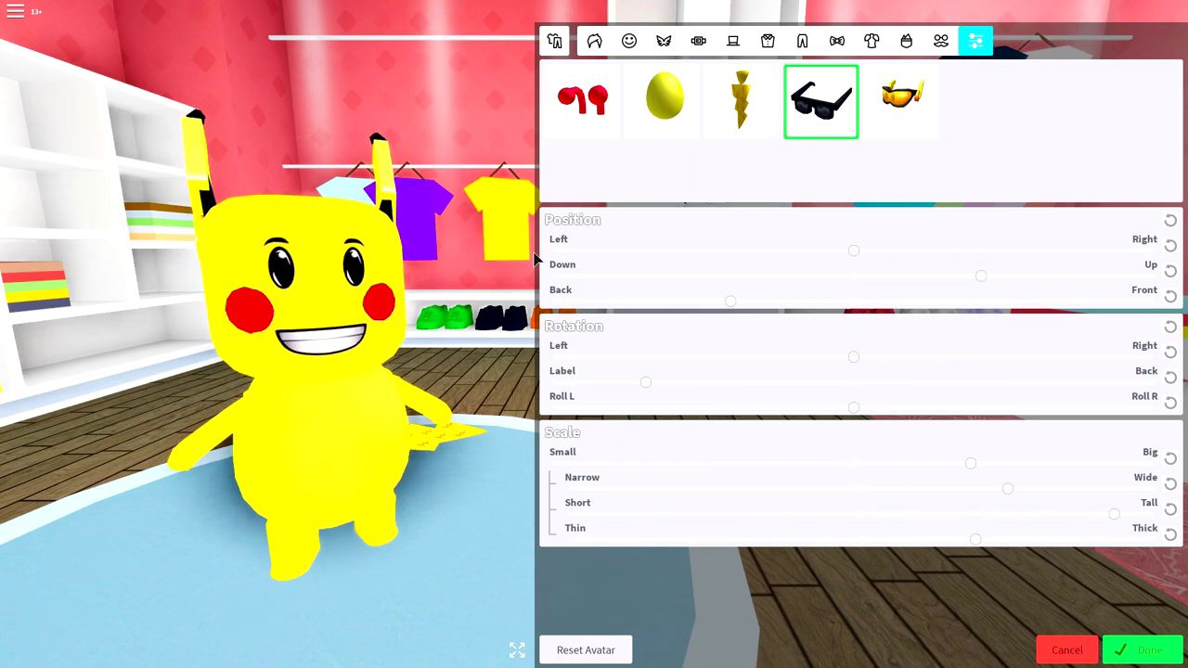
- Put the brown checked deerstalker hat on the avatar via a 'detective' Hats search
click(732, 42)
text(dete)
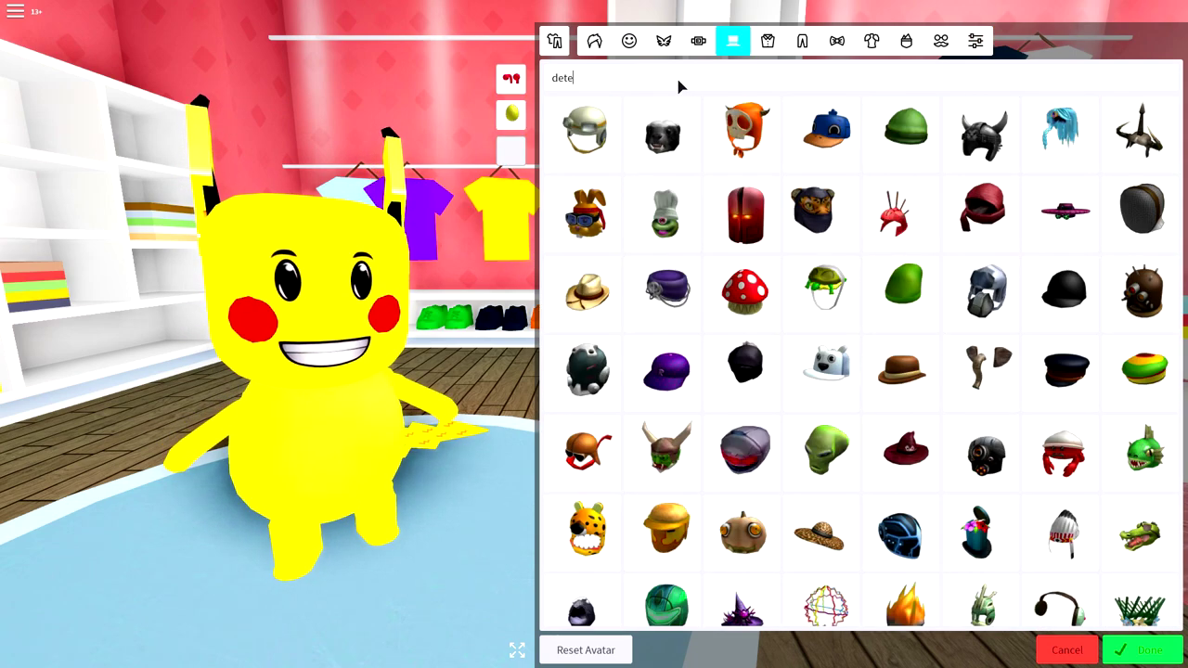
text(ctive)
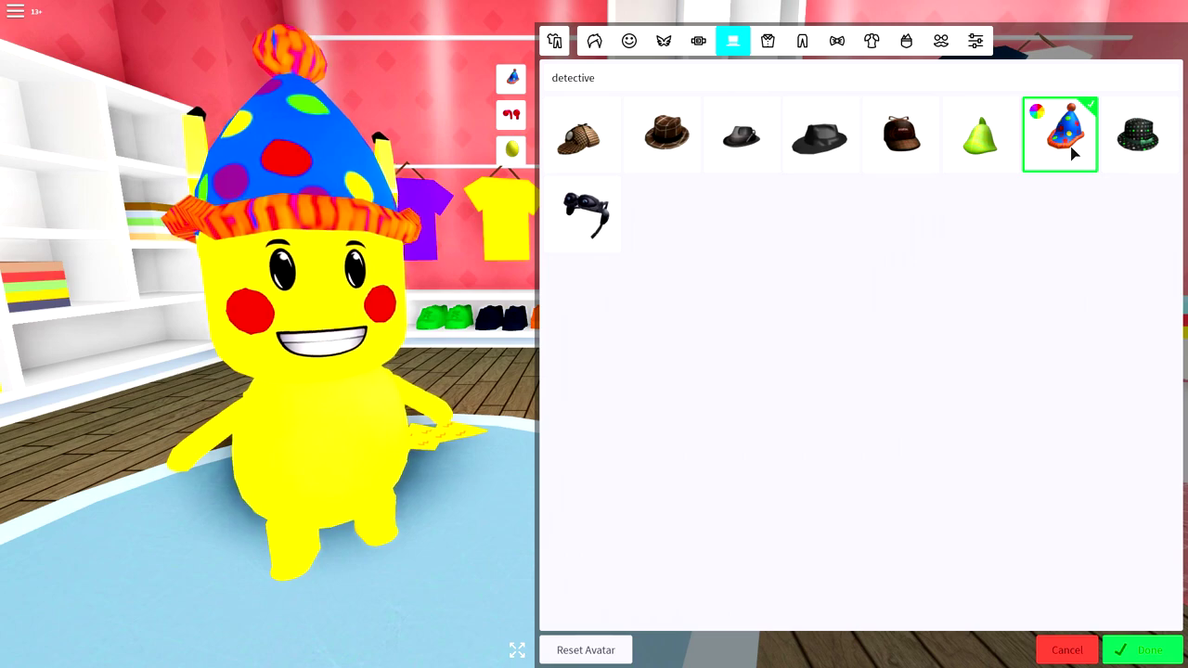
click(581, 135)
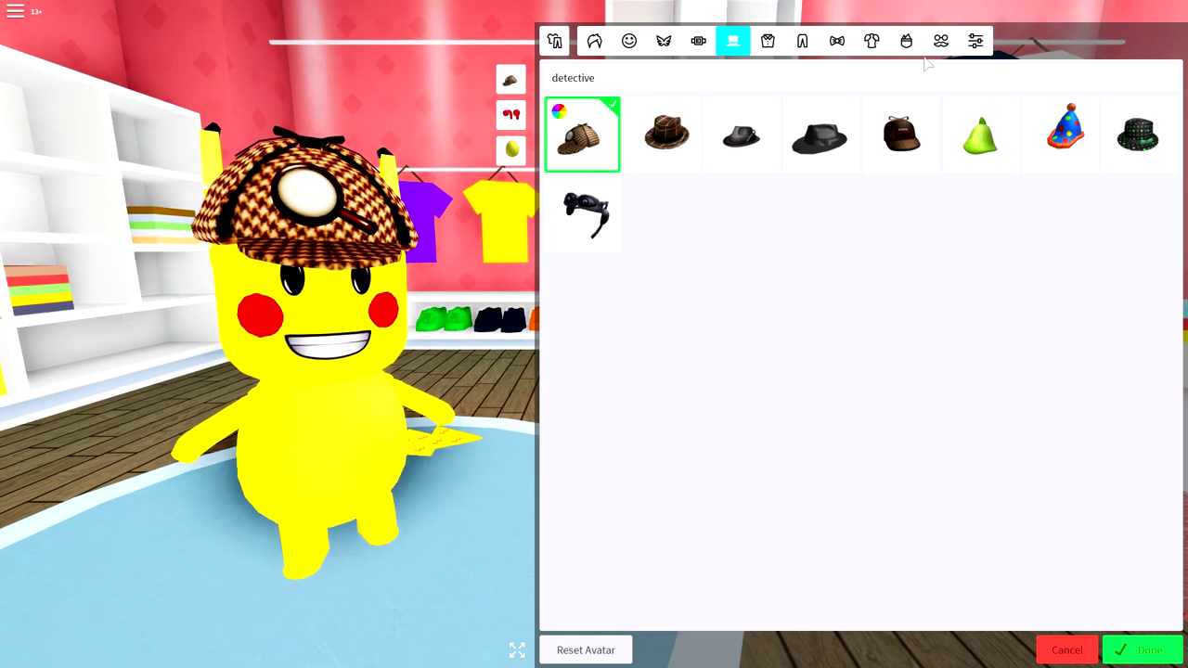
click(975, 40)
- Shrink and shift the deerstalker to fit snugly on the head, then finish with Done
click(580, 104)
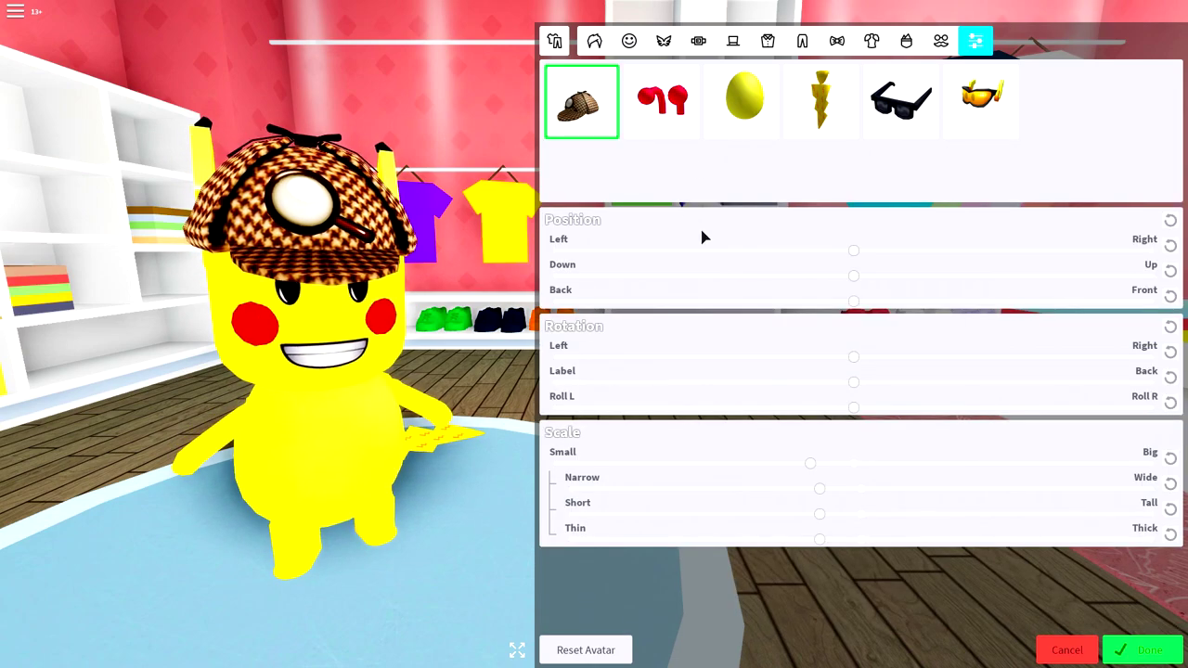
drag(871, 308, 882, 311)
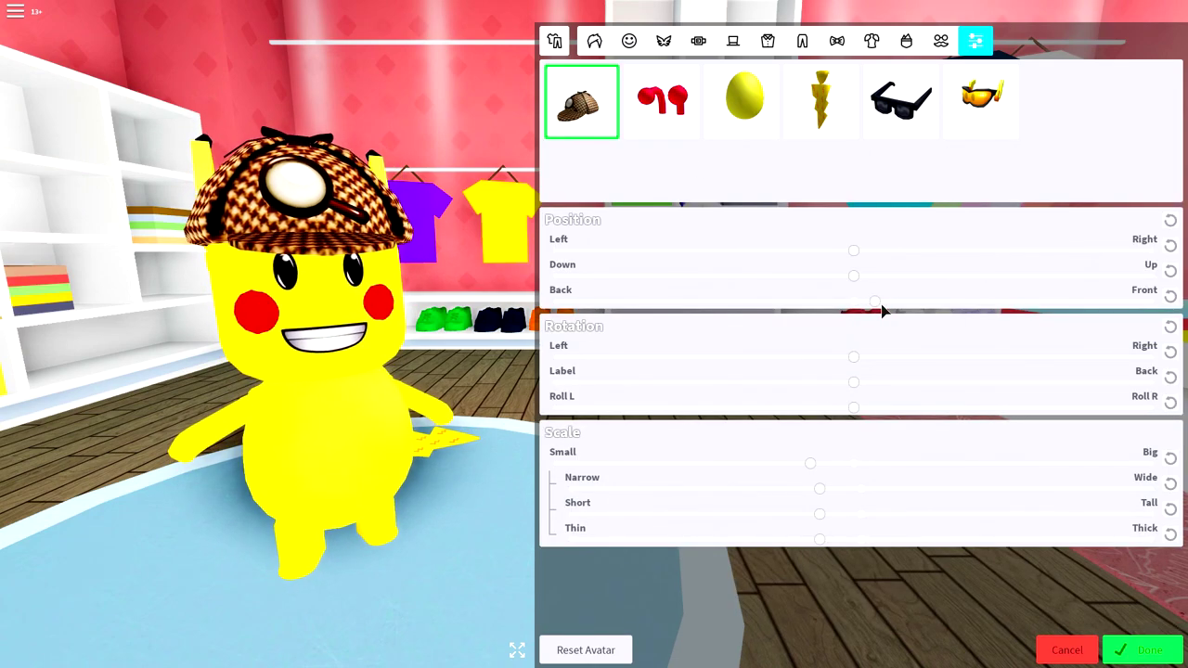
drag(786, 468, 703, 457)
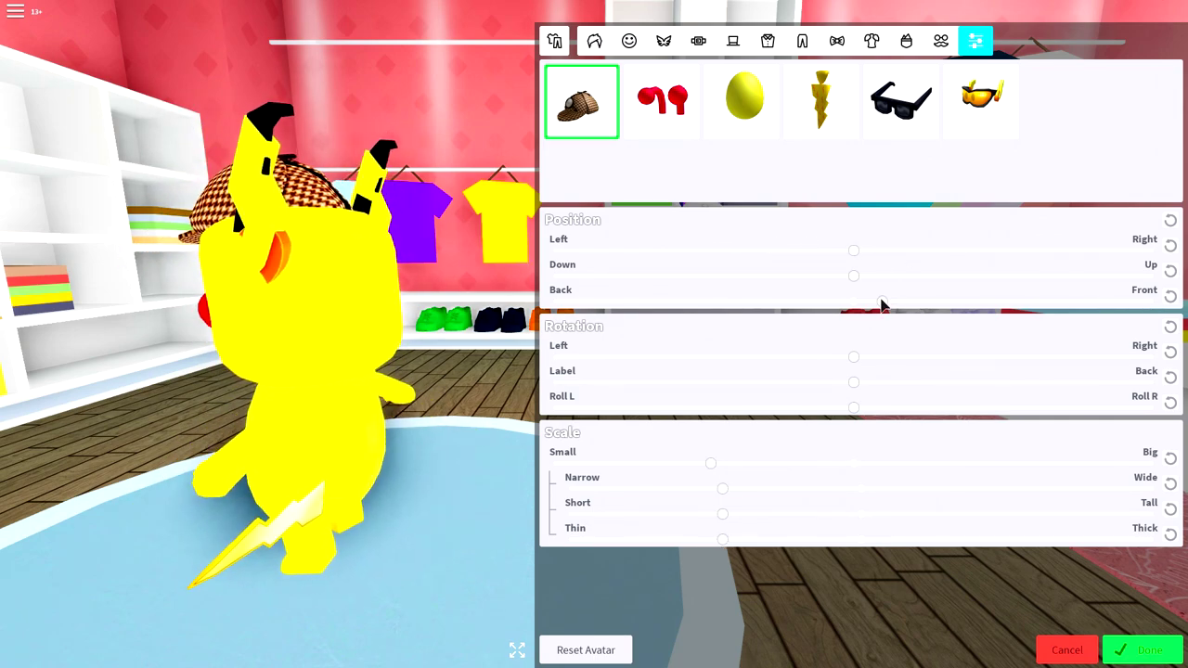
drag(881, 303, 876, 304)
click(451, 270)
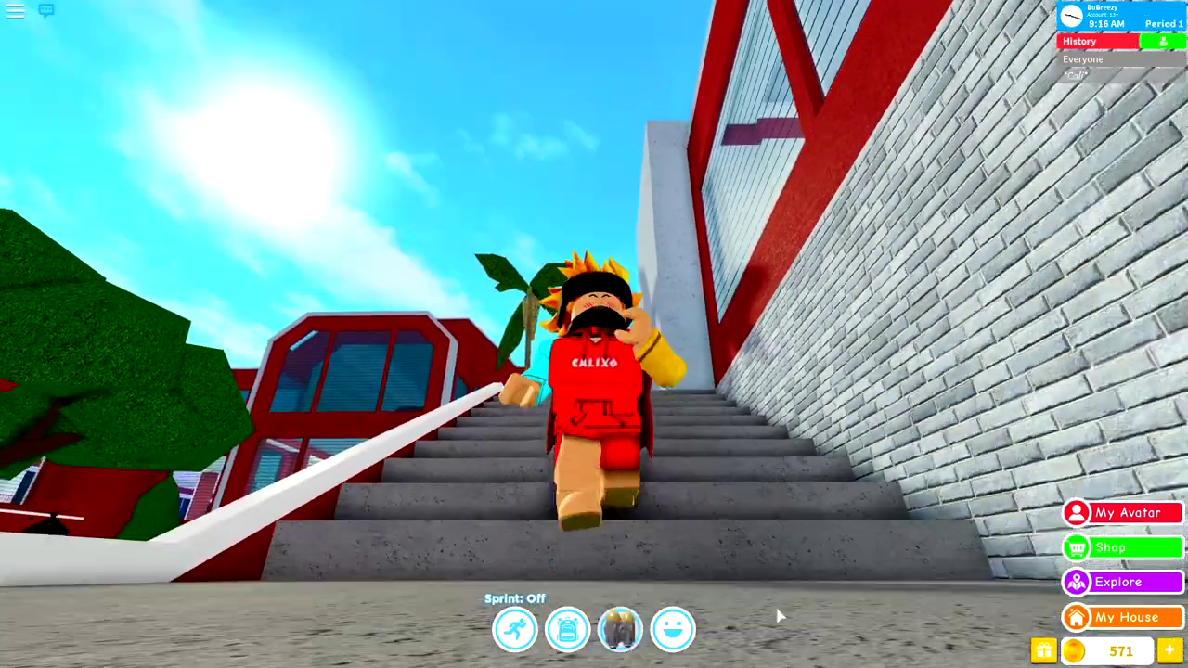
- Walk the character down the school stairs to the street crosswalk
key(s)
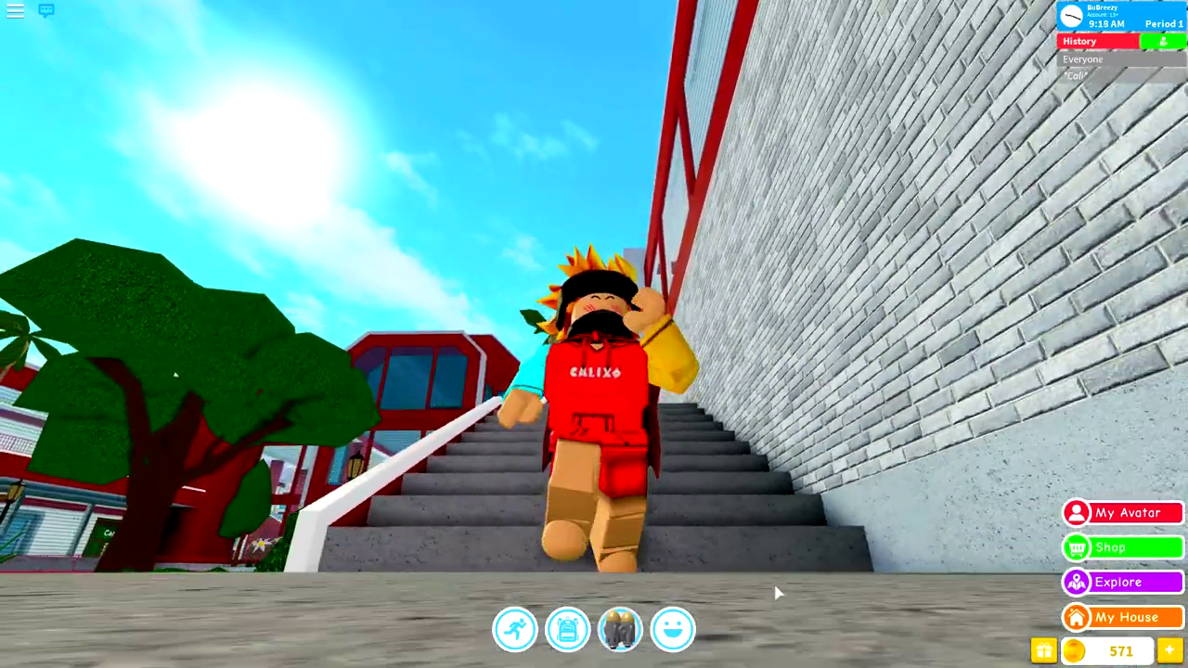
key(s)
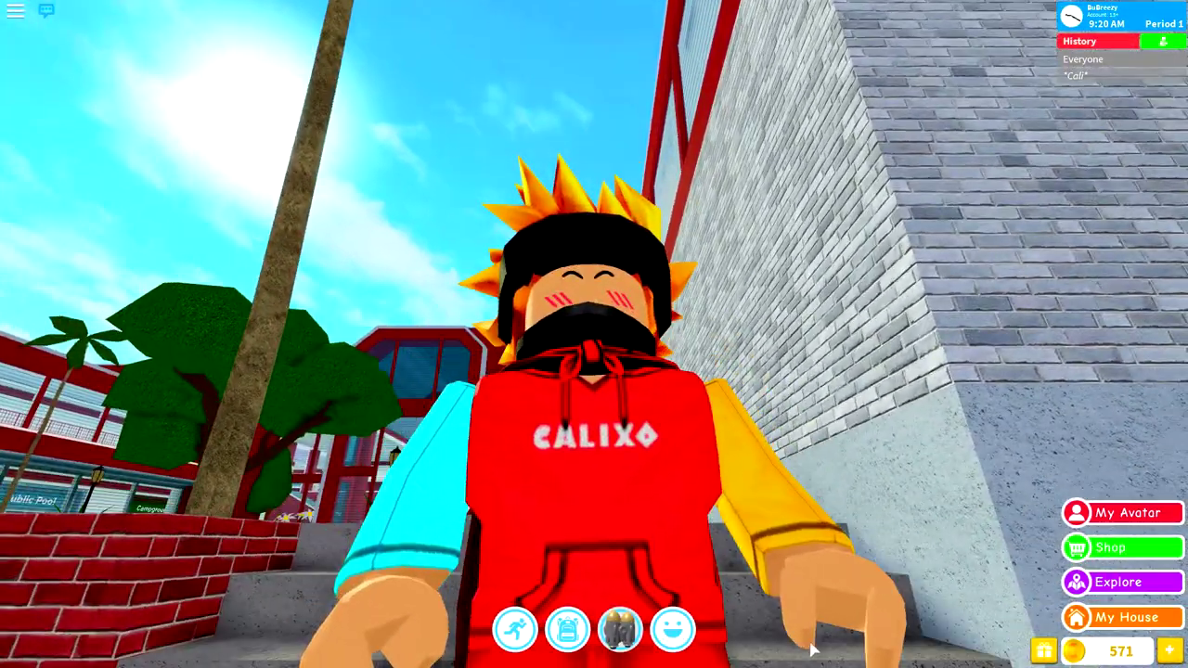
key(s)
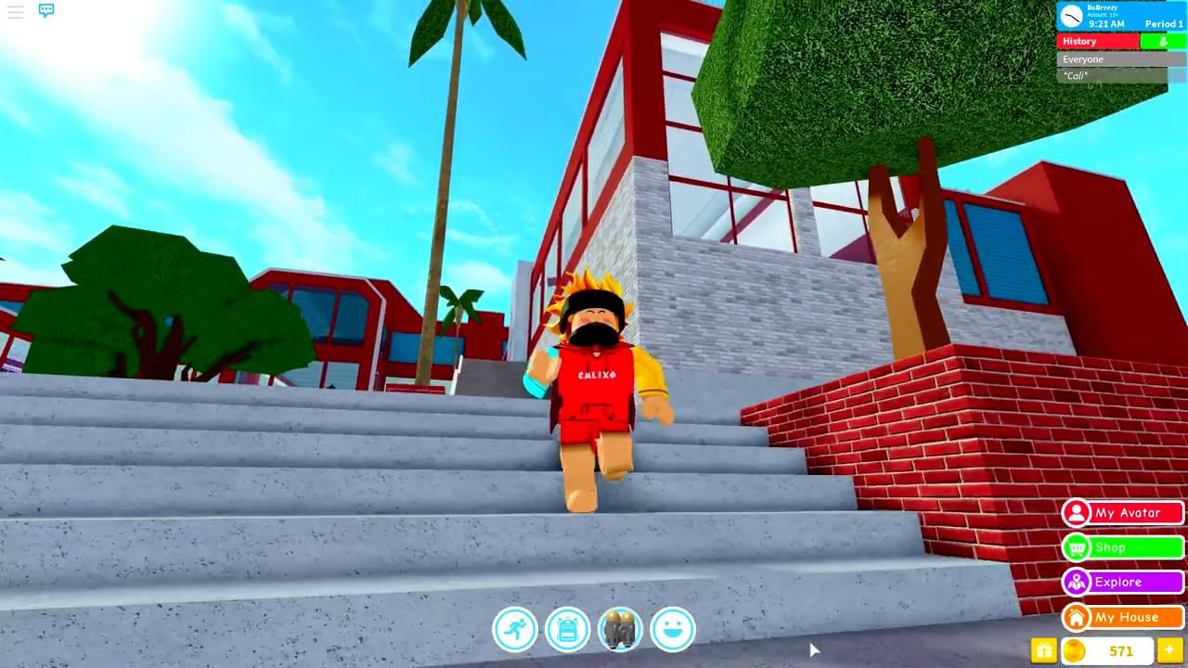
key(s)
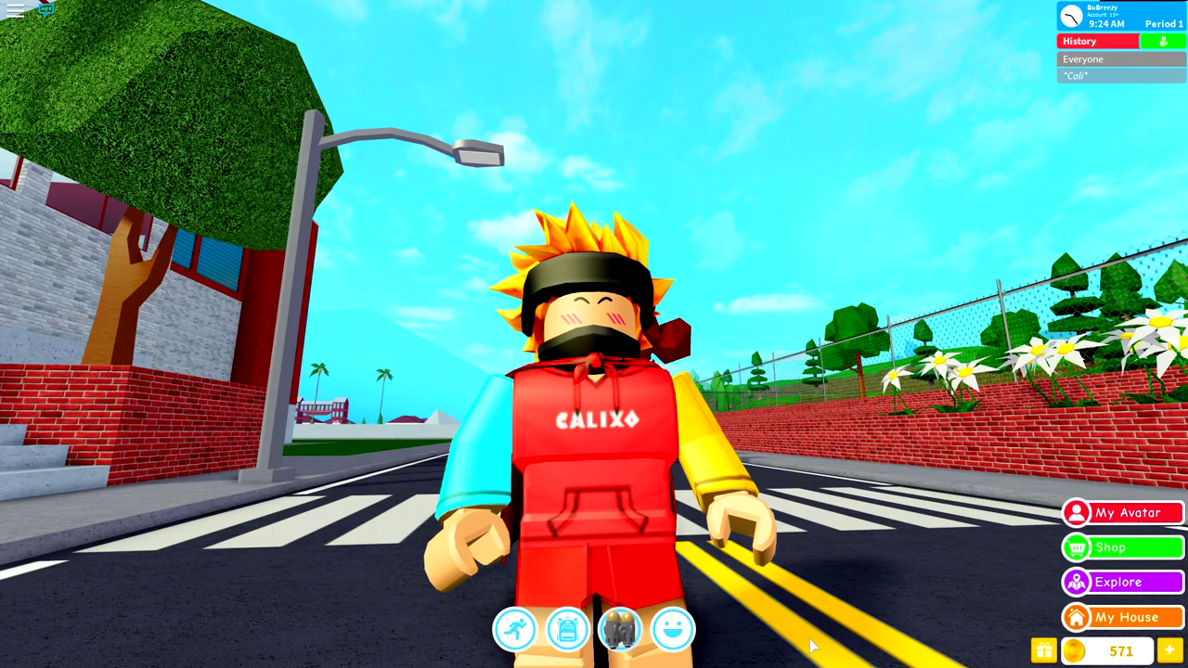
- Equip the camera toy from the backpack and run the character along the road
click(565, 628)
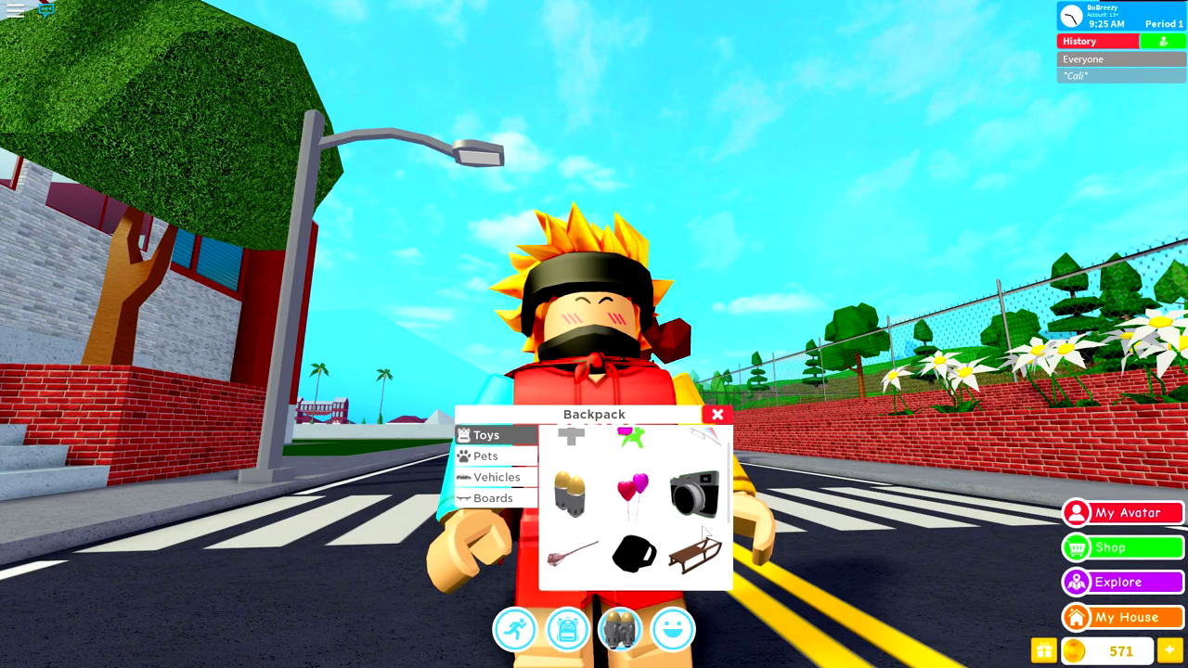
click(696, 491)
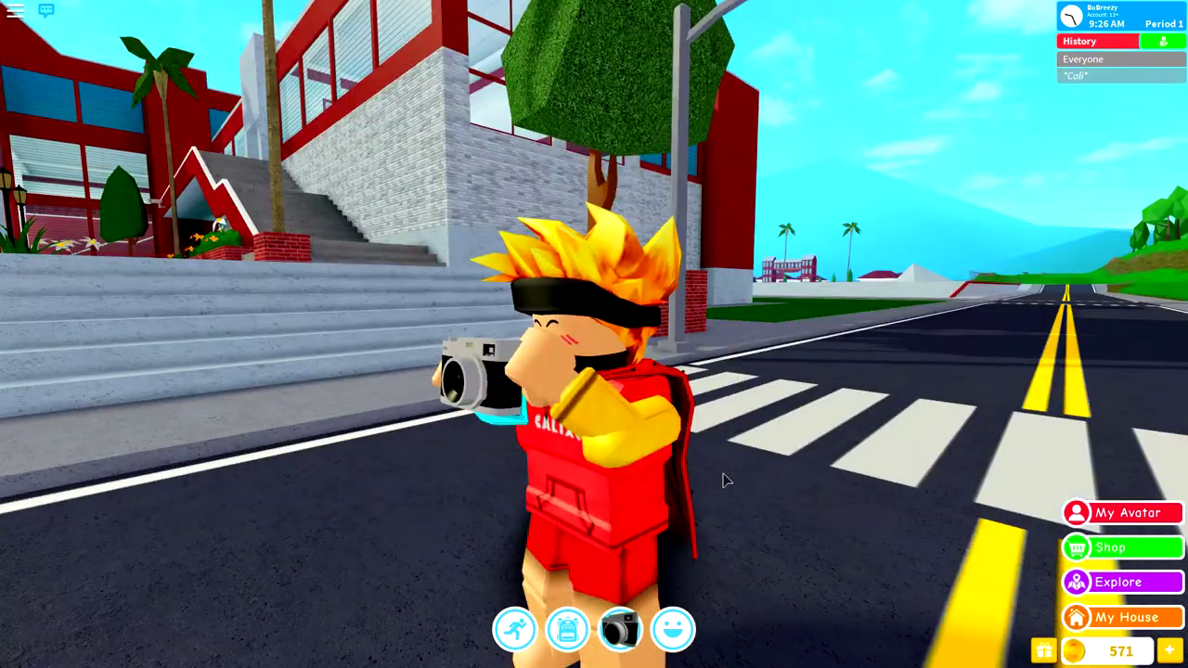
key(w)
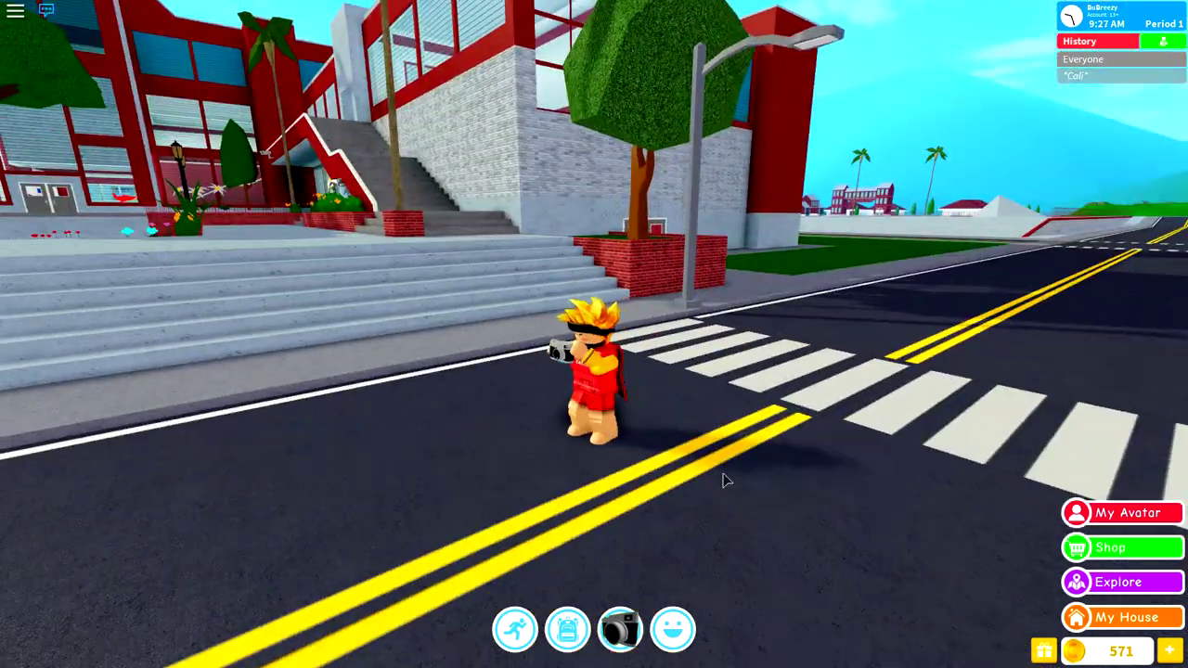
key(a)
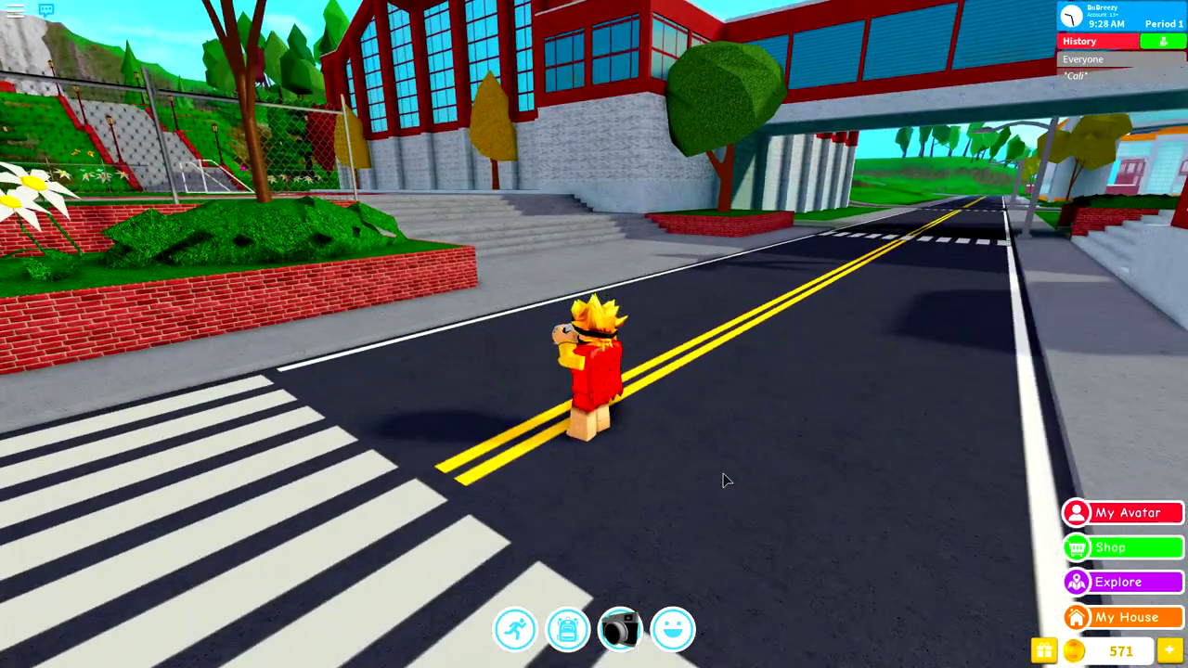
key(s)
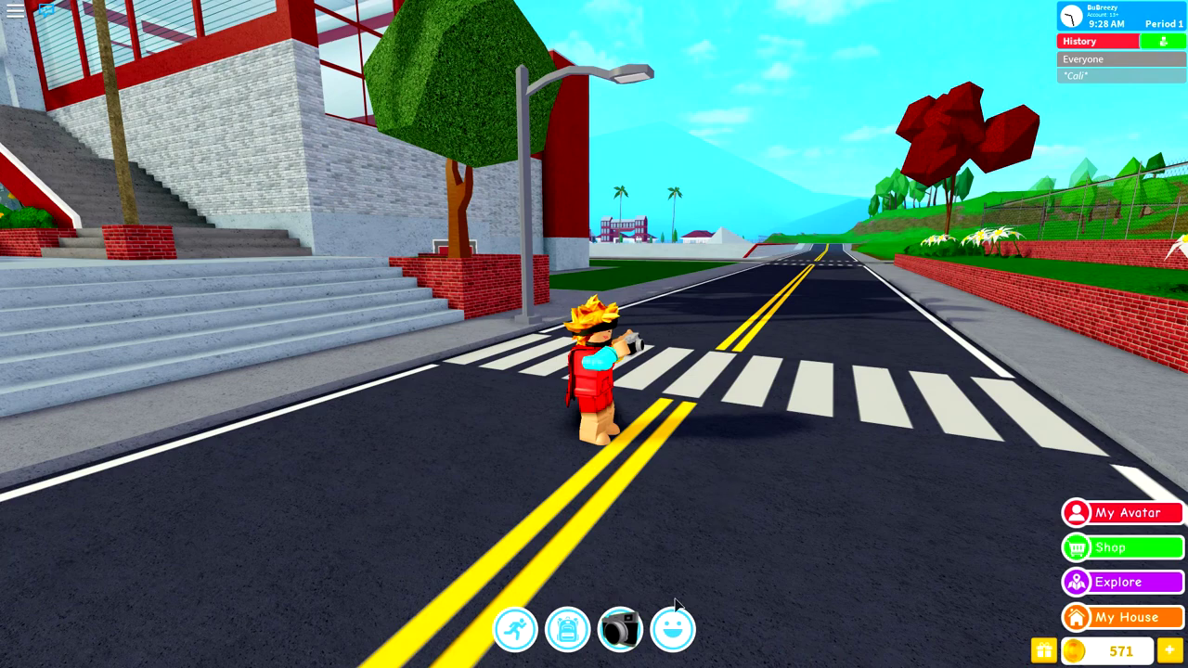
scroll(660, 563, up, 5)
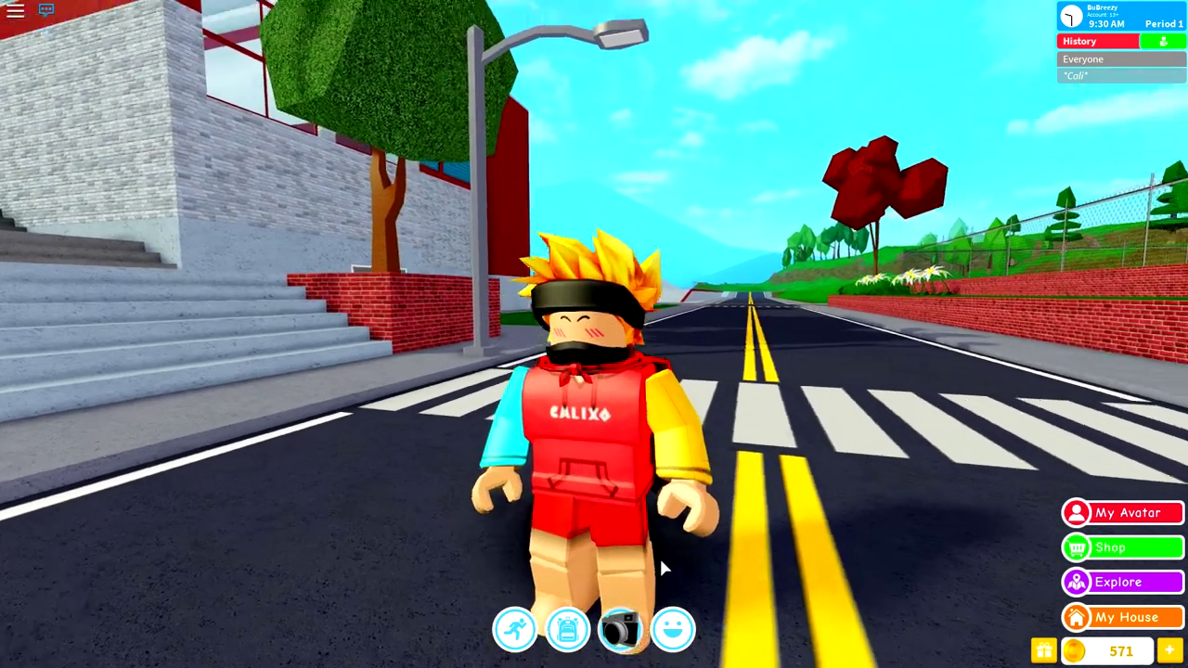